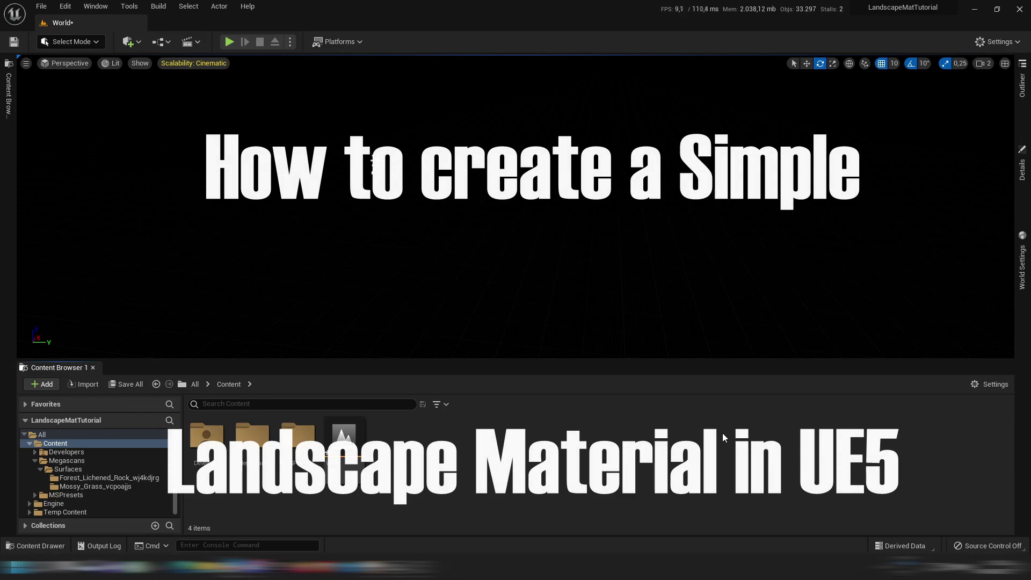
# Open Quixel Bridge, search it for Grass and view the details of the Mossy Grass surface.
pyautogui.click(128, 42)
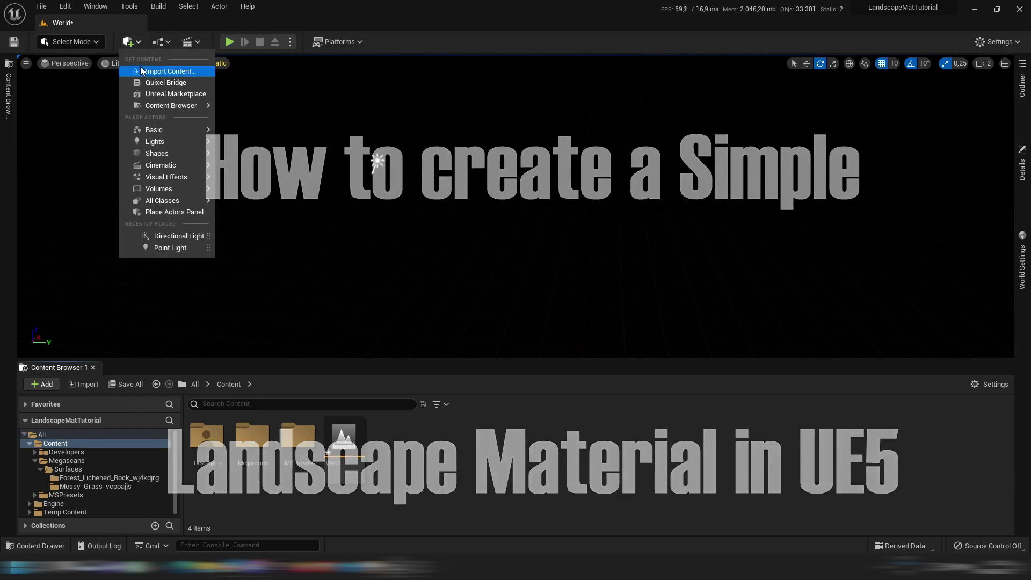
pyautogui.click(150, 84)
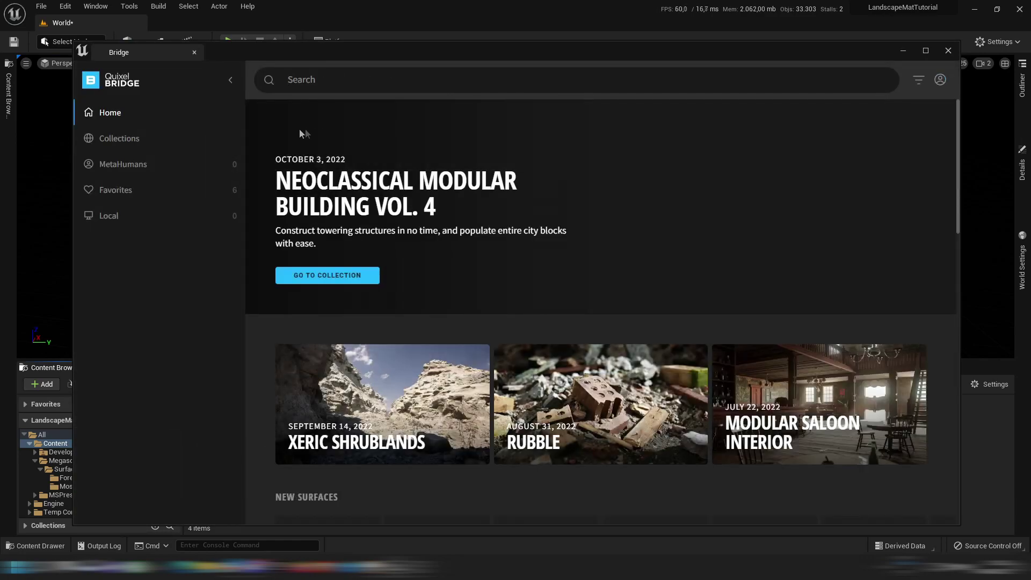
pyautogui.click(298, 83)
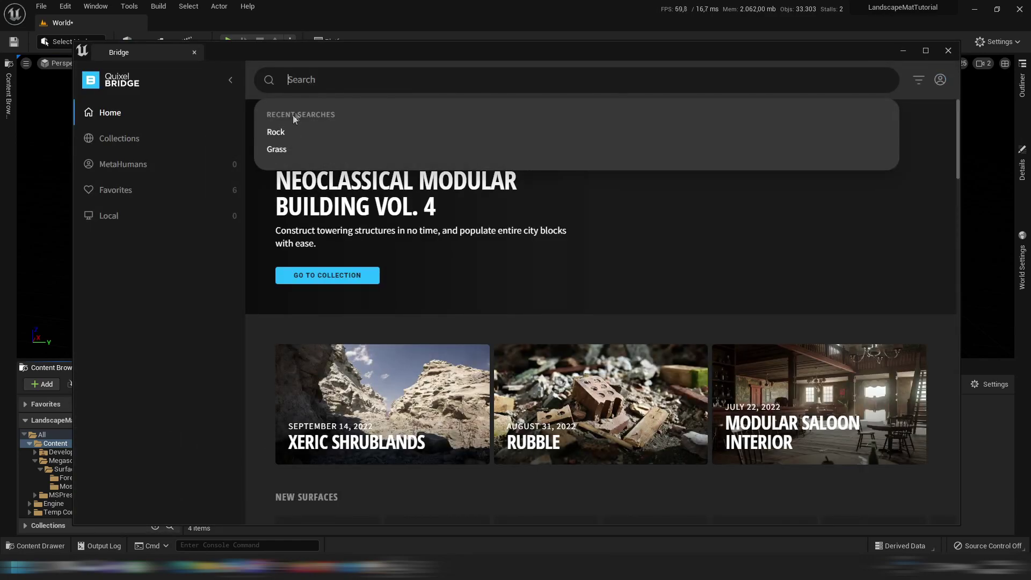
pyautogui.click(292, 148)
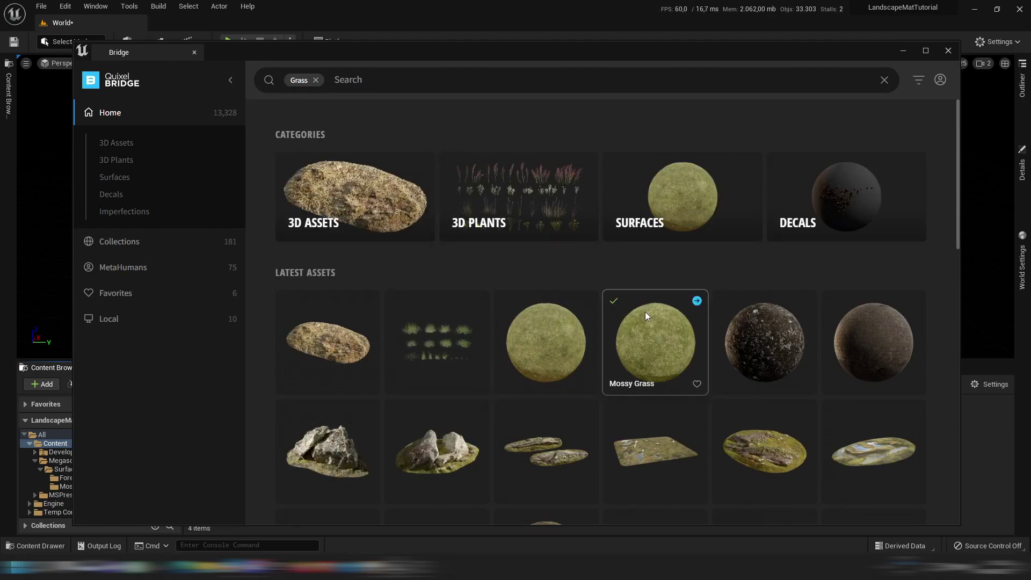
pyautogui.click(645, 311)
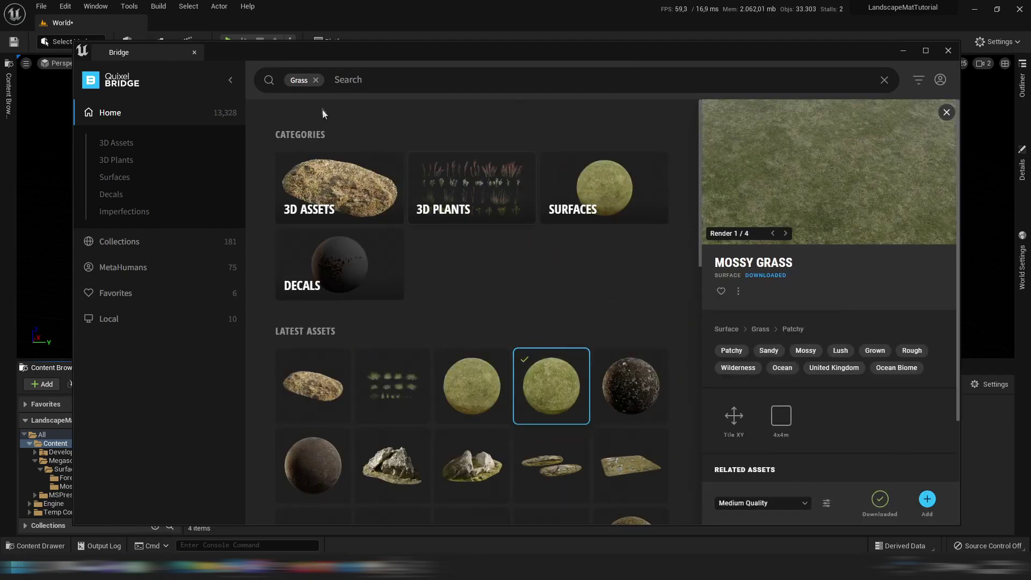
# Search Bridge for Rock, view the Forest Lichened Rock surface and close Bridge.
pyautogui.click(316, 80)
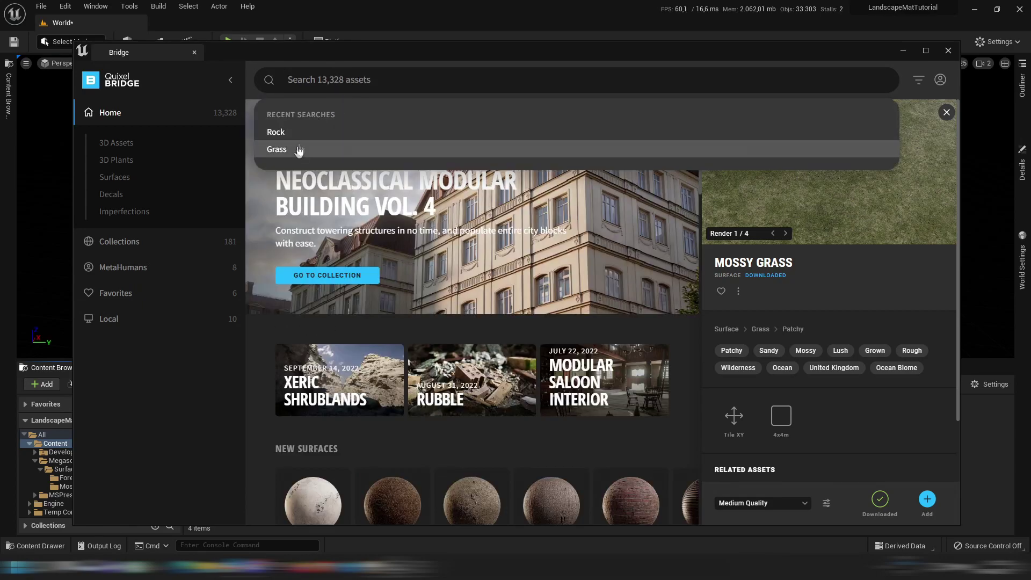
pyautogui.click(287, 131)
pyautogui.click(609, 457)
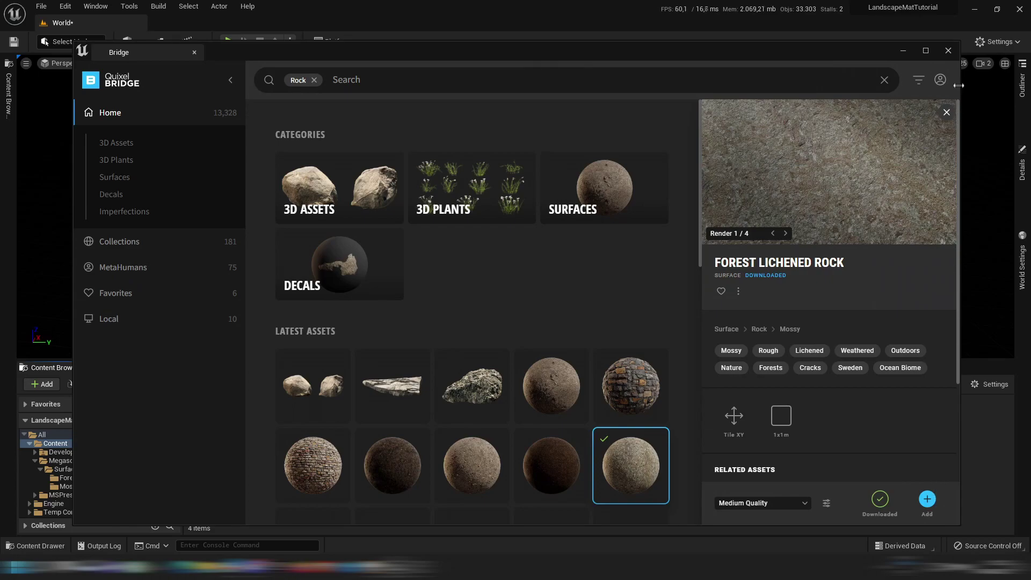
pyautogui.click(948, 50)
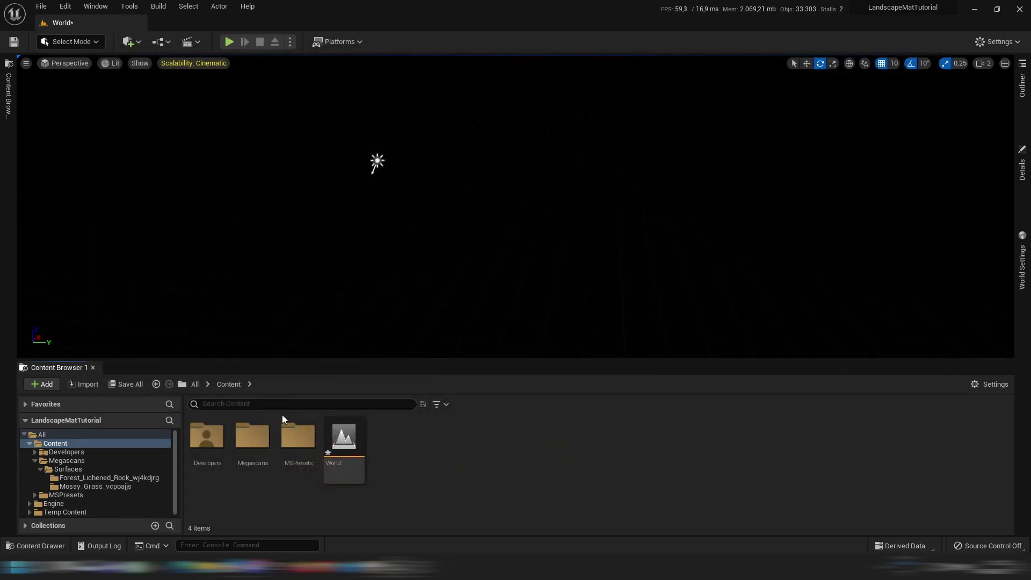
# Look into the Megascans Surfaces folder and return to the Content folder.
pyautogui.doubleClick(255, 454)
pyautogui.doubleClick(198, 458)
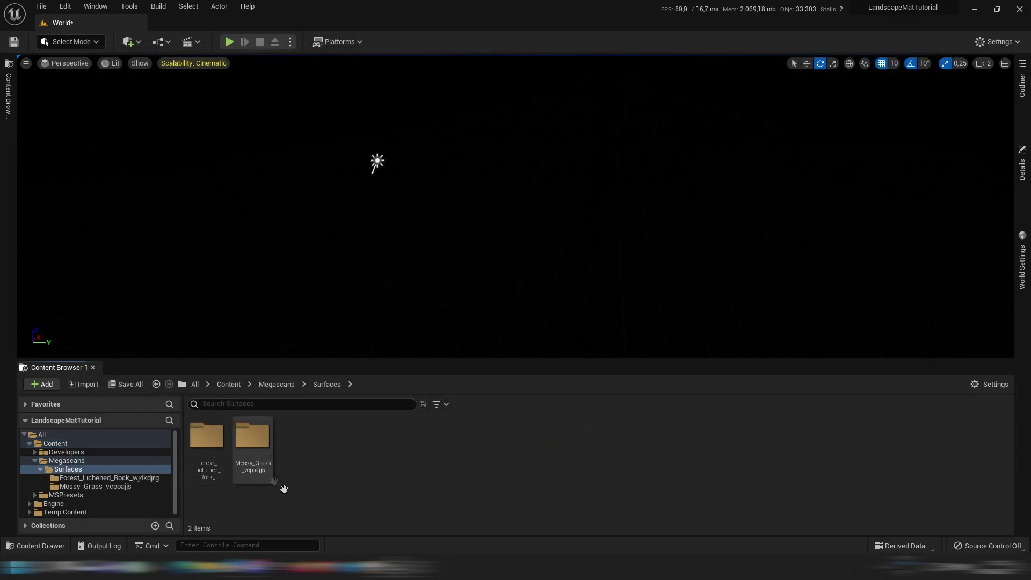
pyautogui.click(242, 385)
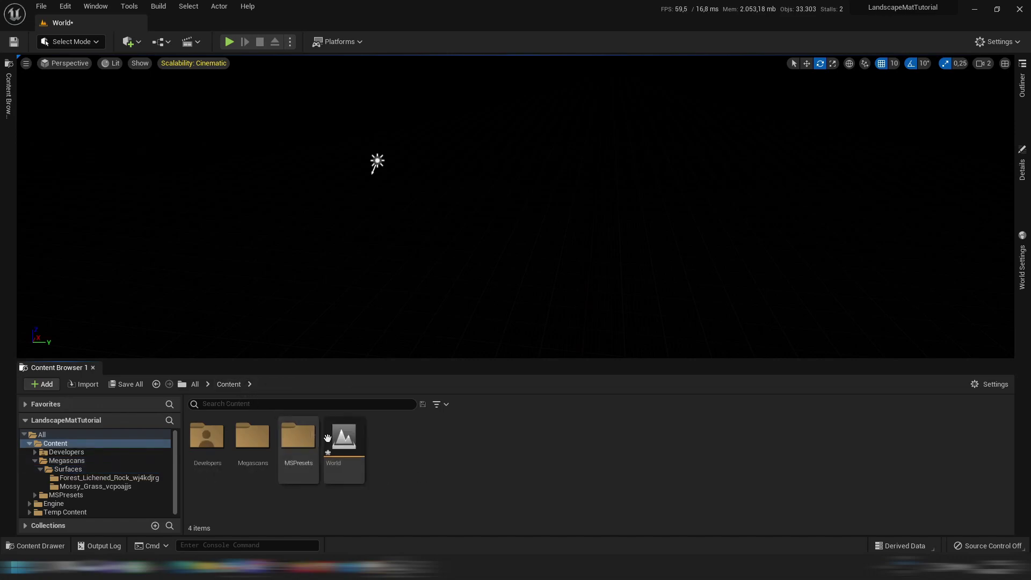
# Create a material named Landscape_MAT in the Content folder and open it for editing.
pyautogui.rightClick(449, 459)
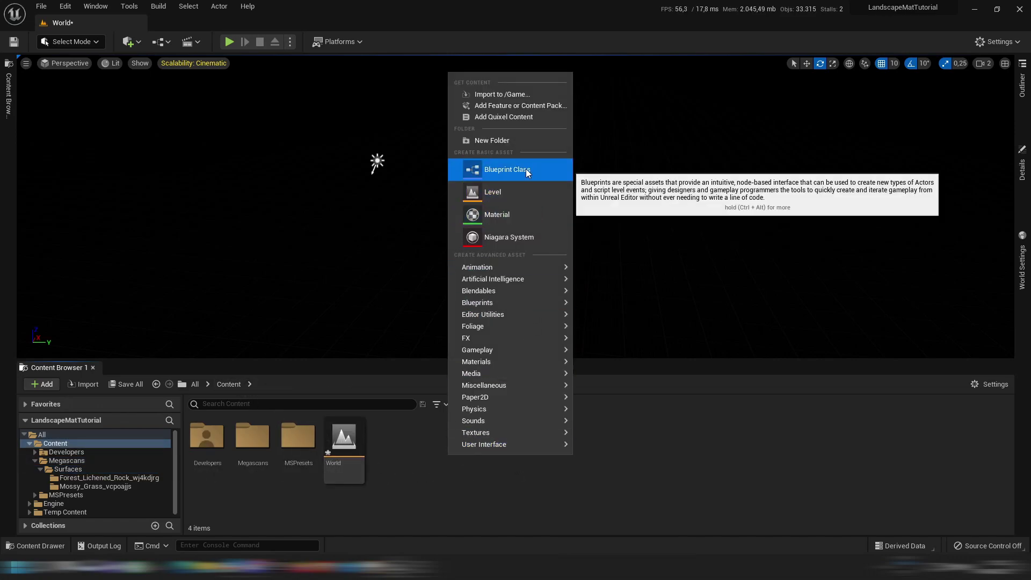
pyautogui.click(519, 214)
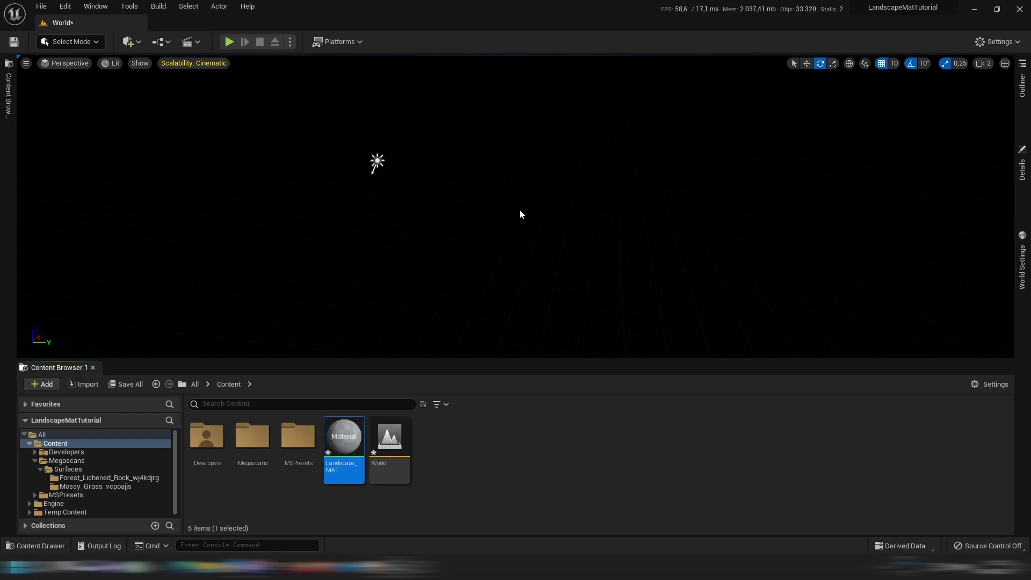
pyautogui.press('Return')
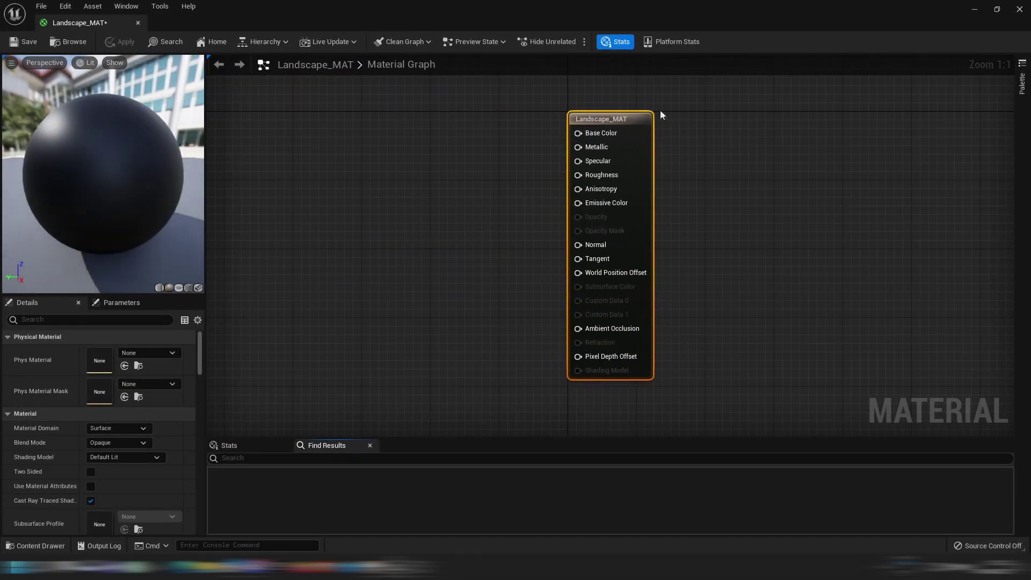
# Add the T_Mossy_Grass_vcpoajjs_2K_D colour texture from the Mossy_Grass_vcpoajjs folder to the material graph as a texture sample.
pyautogui.hotkey('ctrl', 'space')
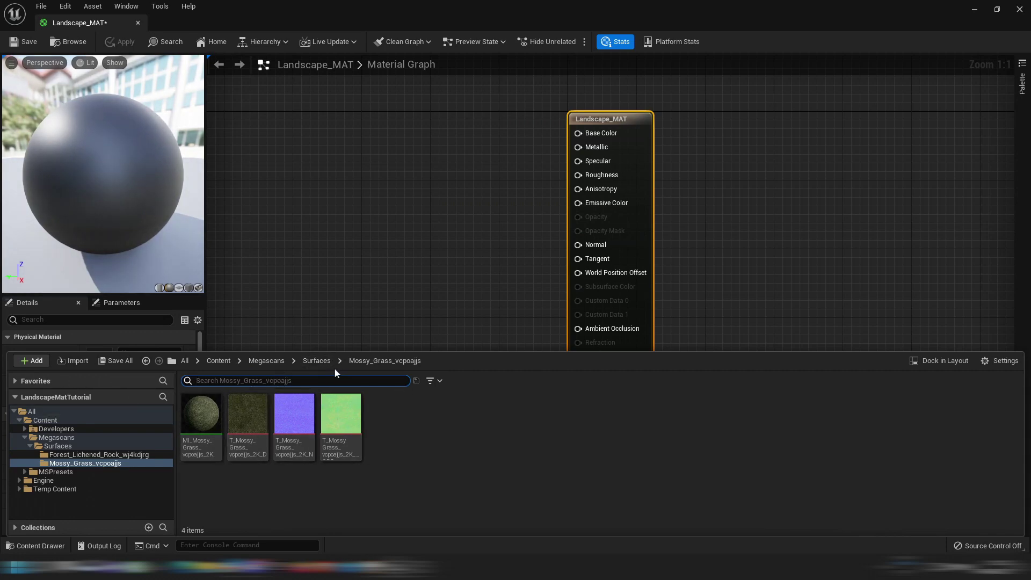
pyautogui.click(320, 361)
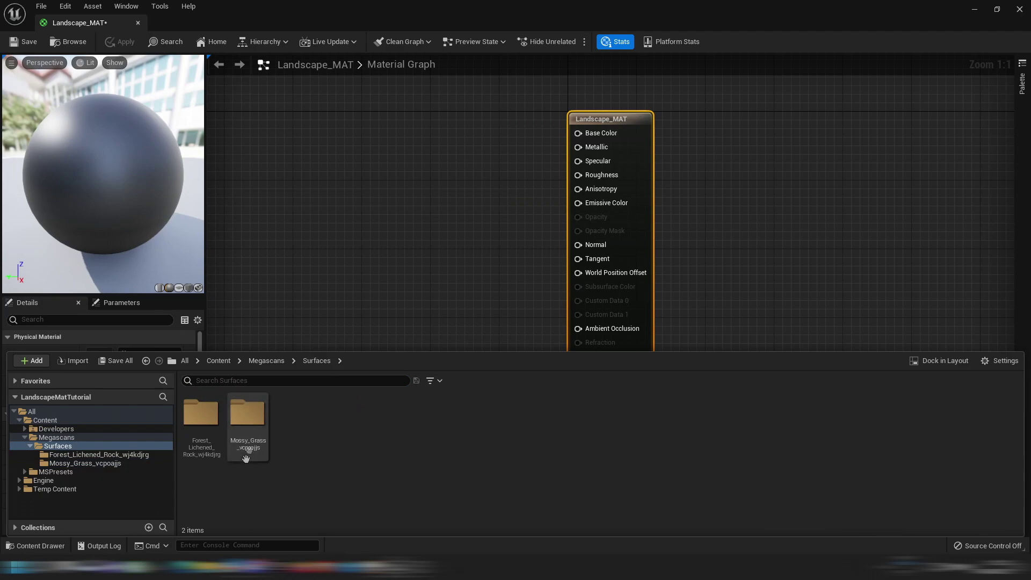
pyautogui.click(265, 460)
pyautogui.doubleClick(265, 459)
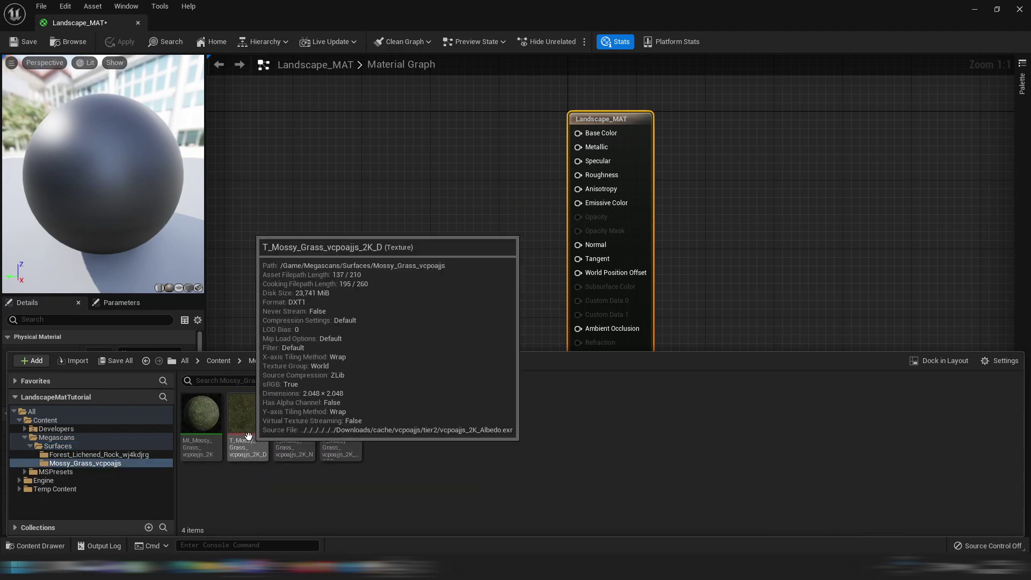
pyautogui.moveTo(248, 427); pyautogui.dragTo(352, 132)
# Add the T_Mossy_Grass_vcpoajjs_2K_N normal texture to the graph and place it well below the grass colour sample.
pyautogui.hotkey('ctrl', 'space')
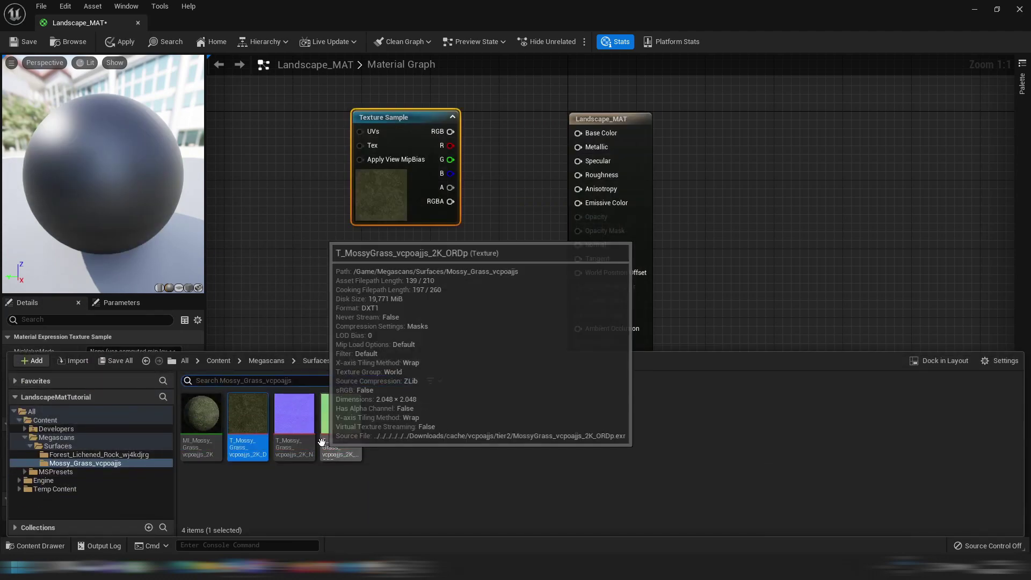
pyautogui.moveTo(294, 419); pyautogui.dragTo(383, 310)
pyautogui.moveTo(391, 342); pyautogui.dragTo(403, 264, button='right')
pyautogui.moveTo(403, 302); pyautogui.dragTo(382, 373)
# Add the colour texture from the Forest_Lichened_Rock_wj4kdjrg folder and stack it directly beneath the grass colour sample.
pyautogui.hotkey('ctrl', 'space')
pyautogui.click(316, 361)
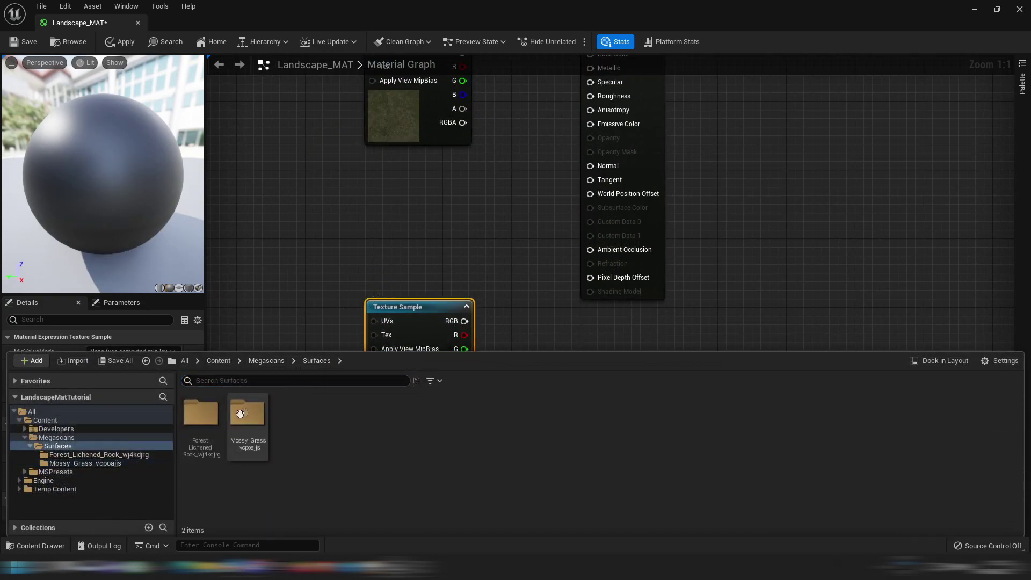
pyautogui.doubleClick(201, 422)
pyautogui.moveTo(249, 413); pyautogui.dragTo(290, 161)
pyautogui.moveTo(346, 177); pyautogui.dragTo(392, 303, button='right')
pyautogui.moveTo(431, 262); pyautogui.dragTo(427, 183)
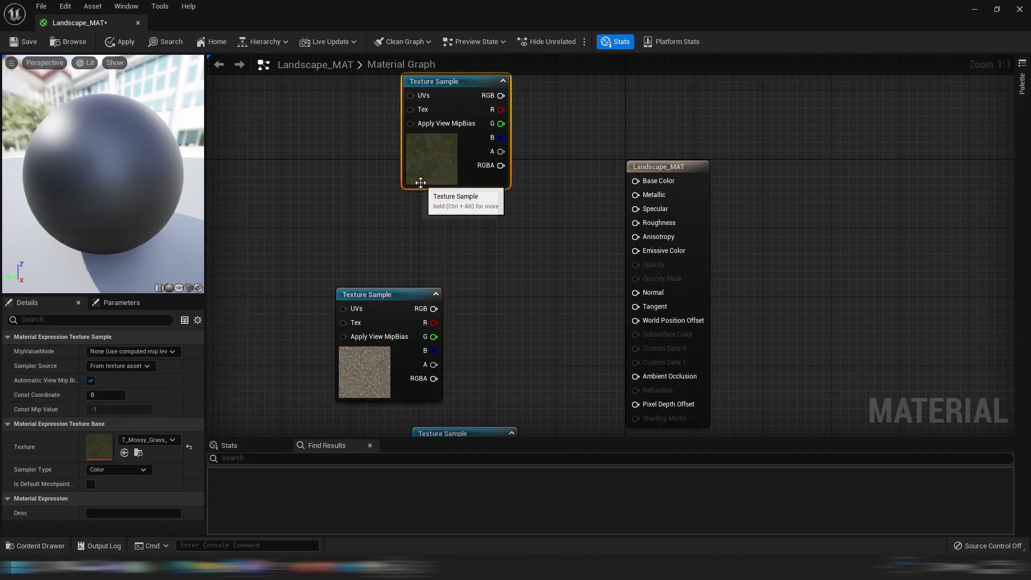
pyautogui.moveTo(351, 376); pyautogui.dragTo(416, 285)
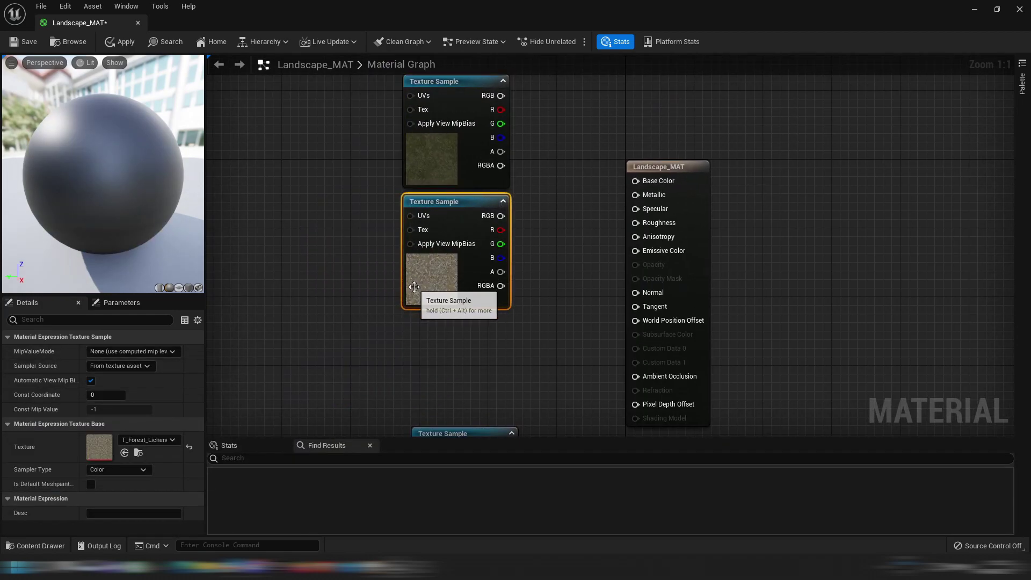
# Add the Forest Lichened Rock normal texture to the graph and place it beneath the grass normal sample.
pyautogui.moveTo(418, 333); pyautogui.dragTo(415, 197, button='right')
pyautogui.hotkey('ctrl', 'space')
pyautogui.moveTo(305, 421); pyautogui.dragTo(444, 240)
pyautogui.moveTo(443, 241); pyautogui.dragTo(472, 111, button='right')
pyautogui.moveTo(522, 120); pyautogui.dragTo(490, 305)
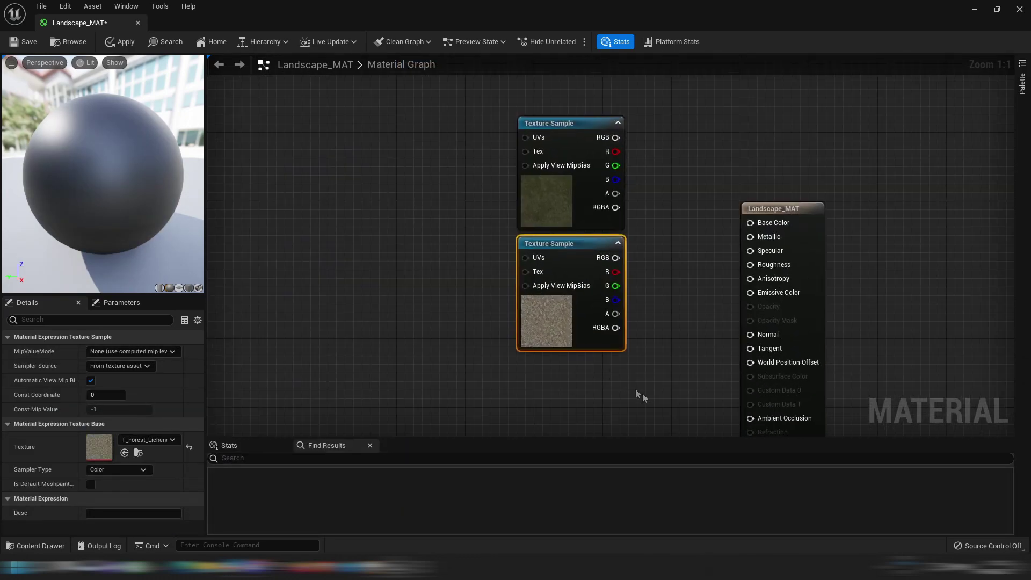
pyautogui.moveTo(643, 393); pyautogui.dragTo(429, 244)
pyautogui.moveTo(477, 257); pyautogui.dragTo(515, 311, button='right')
# Add a landscape Layer Blend node between the colour texture samples and the Landscape_MAT node.
pyautogui.click(482, 248)
pyautogui.rightClick(494, 248)
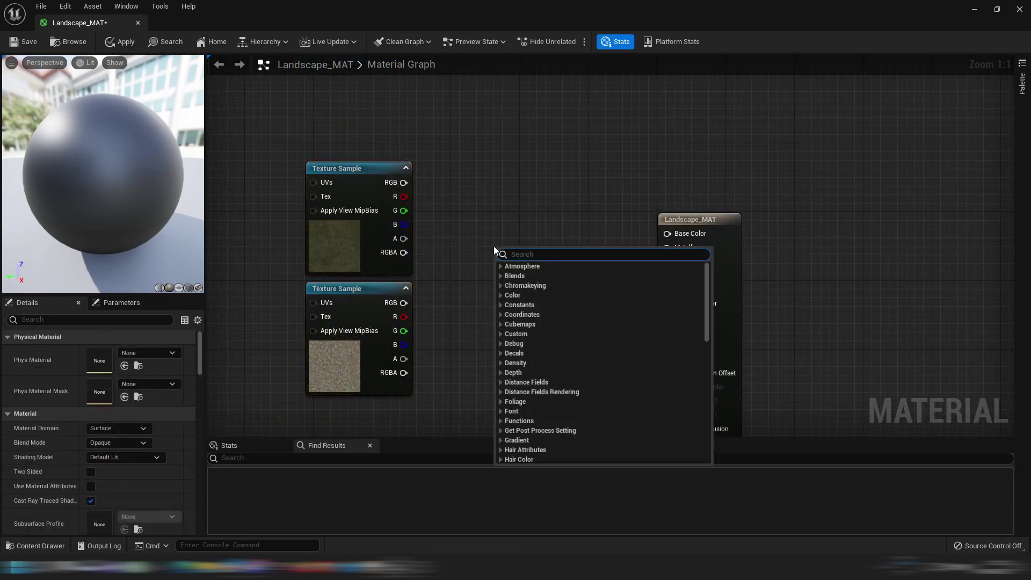
pyautogui.write('laye')
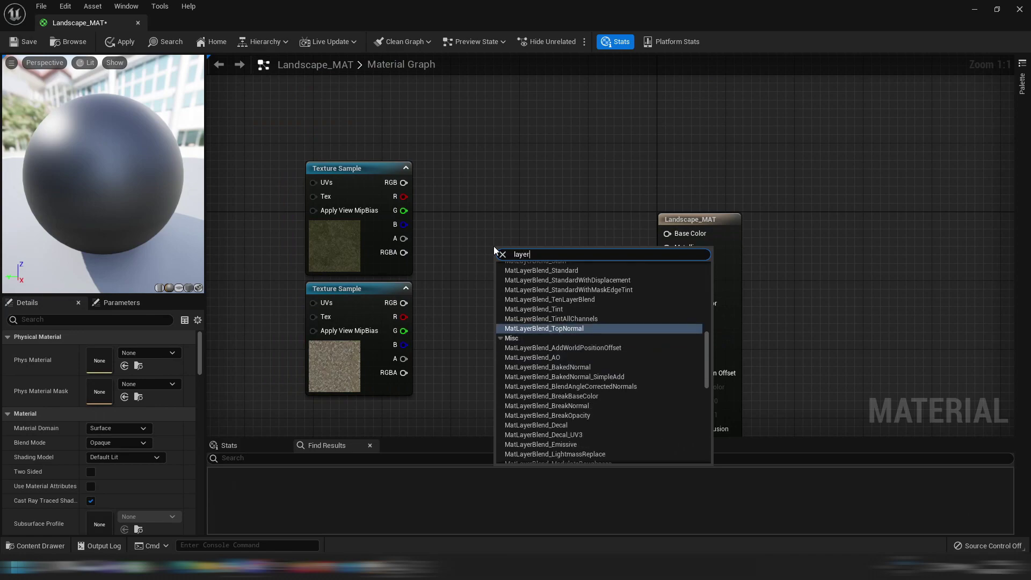
pyautogui.write('r')
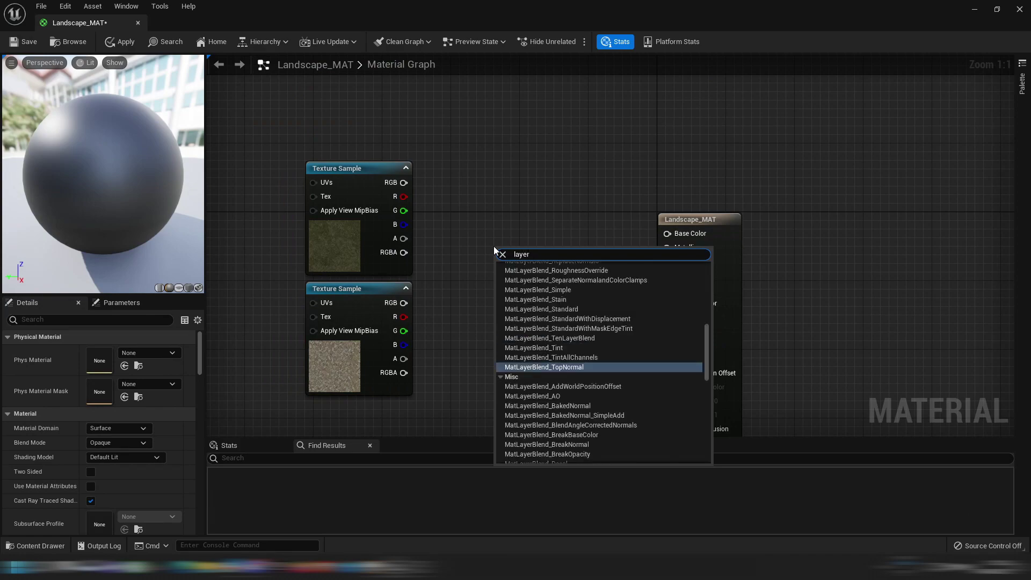
pyautogui.write('blend')
pyautogui.scroll(4, 507, 308)
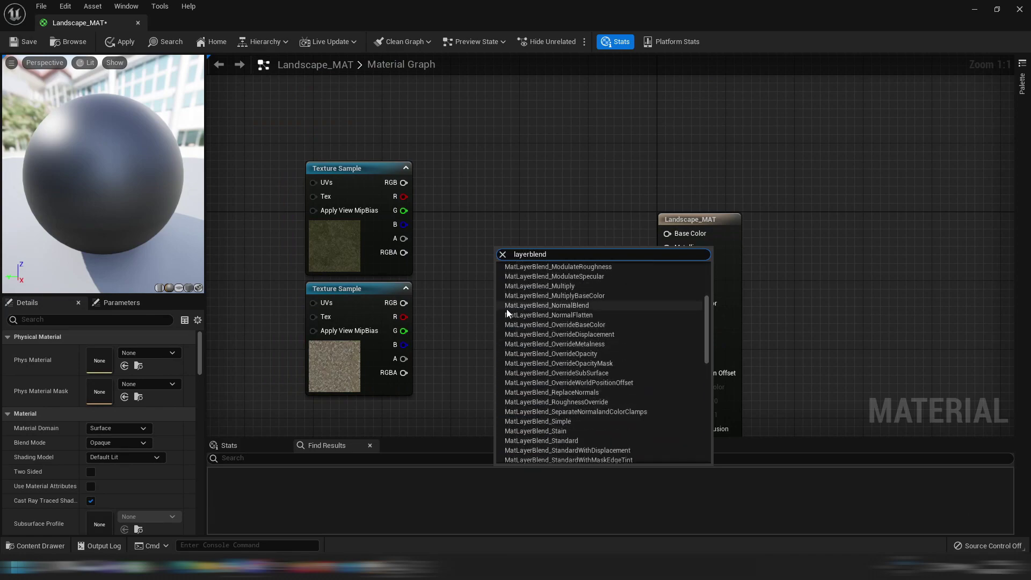
pyautogui.scroll(5, 507, 308)
pyautogui.click(545, 279)
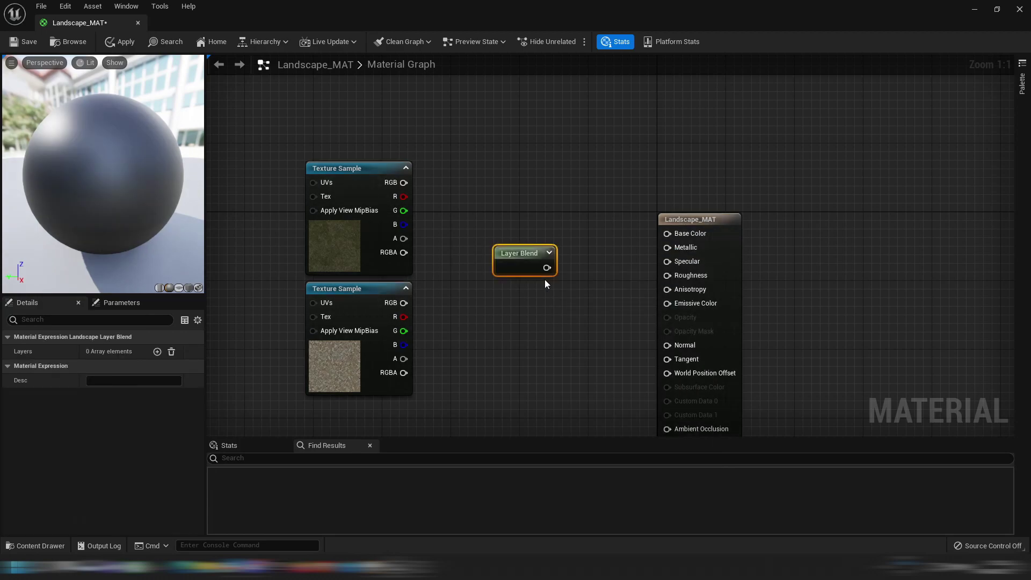
# Add two layers to the Layer Blend node and name them Grass and Rock.
pyautogui.click(157, 352)
pyautogui.click(157, 352)
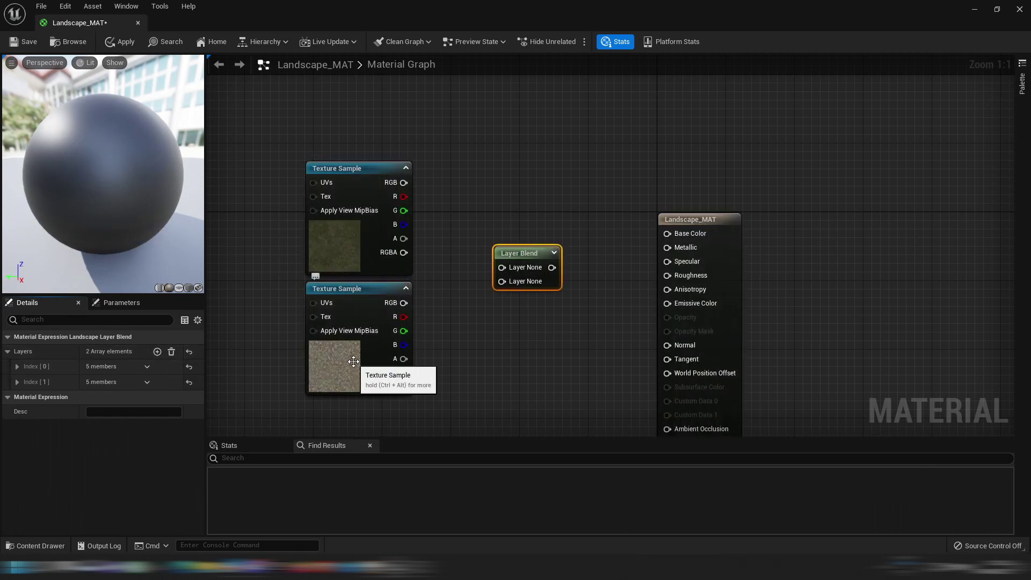
pyautogui.click(16, 367)
pyautogui.write('Grass')
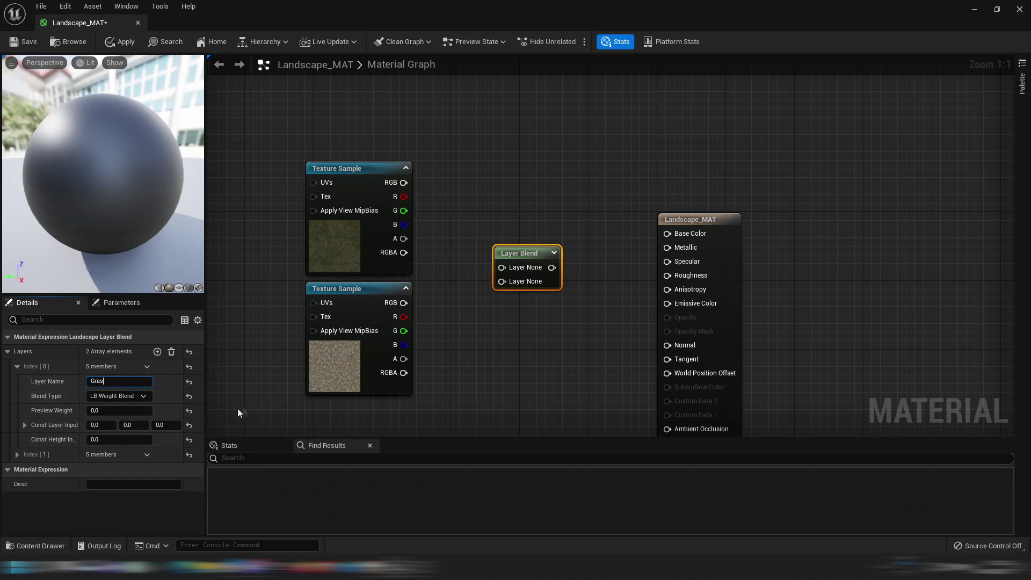
pyautogui.press('Return')
pyautogui.click(34, 454)
pyautogui.click(106, 469)
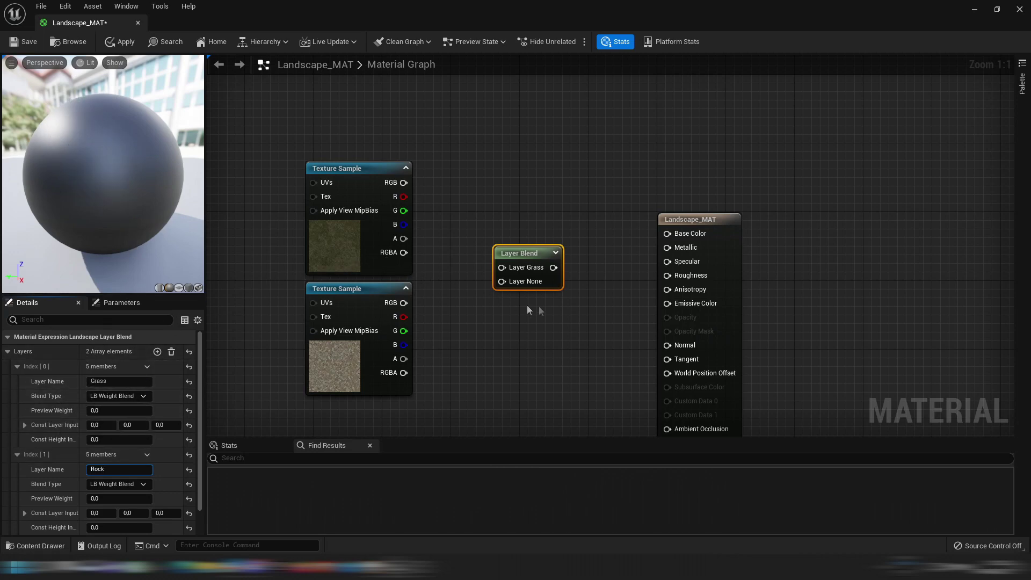
# Connect the RGB outputs of the grass and rock colour samples to Layer Grass and Layer Rock respectively.
pyautogui.moveTo(404, 183); pyautogui.dragTo(505, 269)
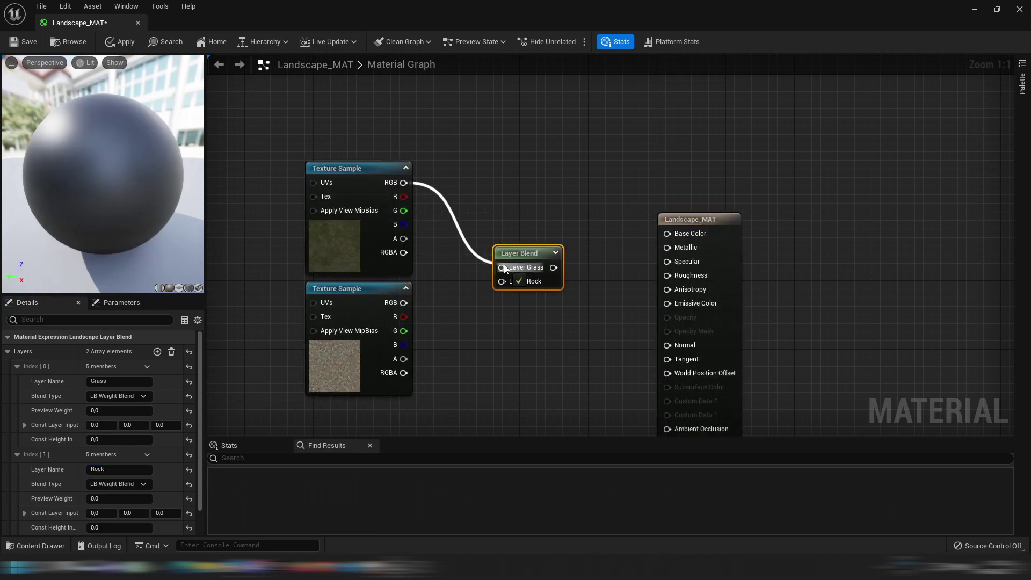
pyautogui.moveTo(404, 303); pyautogui.dragTo(502, 281)
pyautogui.moveTo(503, 306); pyautogui.dragTo(507, 224, button='right')
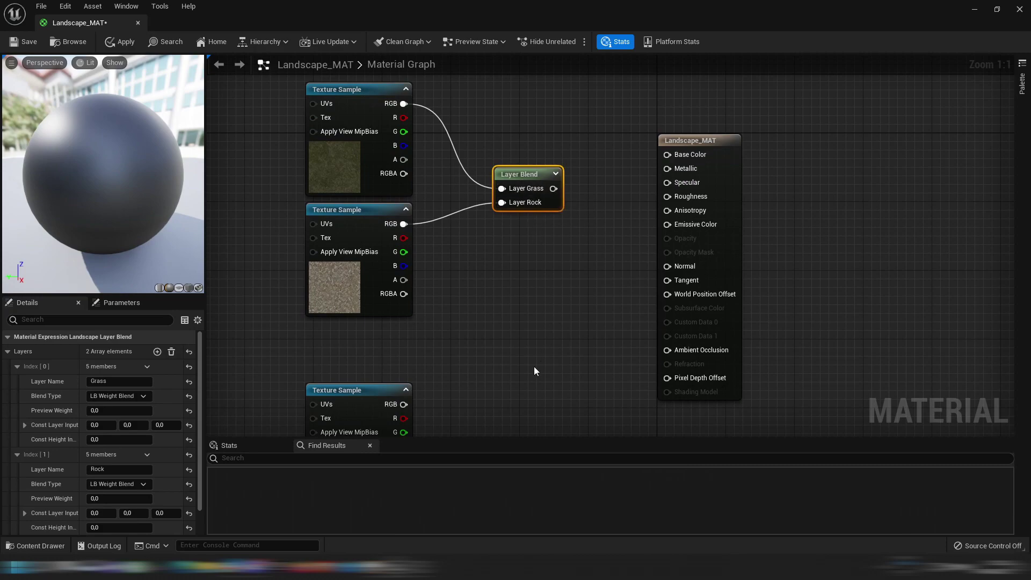
# Duplicate the Layer Blend node beside the normal samples and connect the grass and rock normals to its Grass and Rock layers.
pyautogui.moveTo(470, 406); pyautogui.dragTo(478, 252, button='right')
pyautogui.click(476, 329)
pyautogui.hotkey('ctrl', 'v')
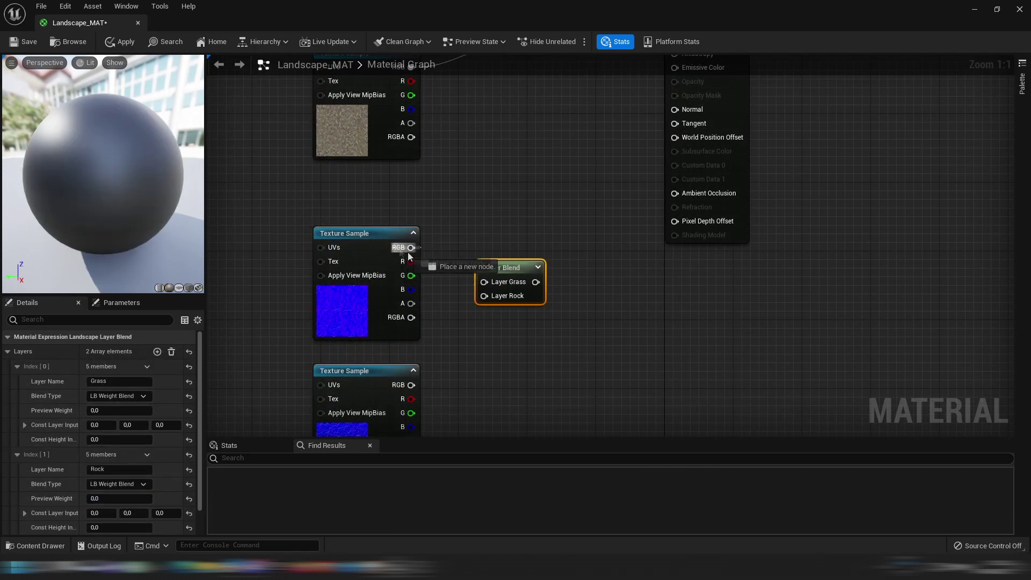
pyautogui.moveTo(408, 255); pyautogui.dragTo(484, 282)
pyautogui.moveTo(444, 358); pyautogui.dragTo(466, 329, button='right')
pyautogui.moveTo(432, 356); pyautogui.dragTo(506, 267)
# Connect the normal maps' Layer Blend to the material's Normal input and the colour Layer Blend to Base Color.
pyautogui.moveTo(506, 267); pyautogui.dragTo(458, 364, button='right')
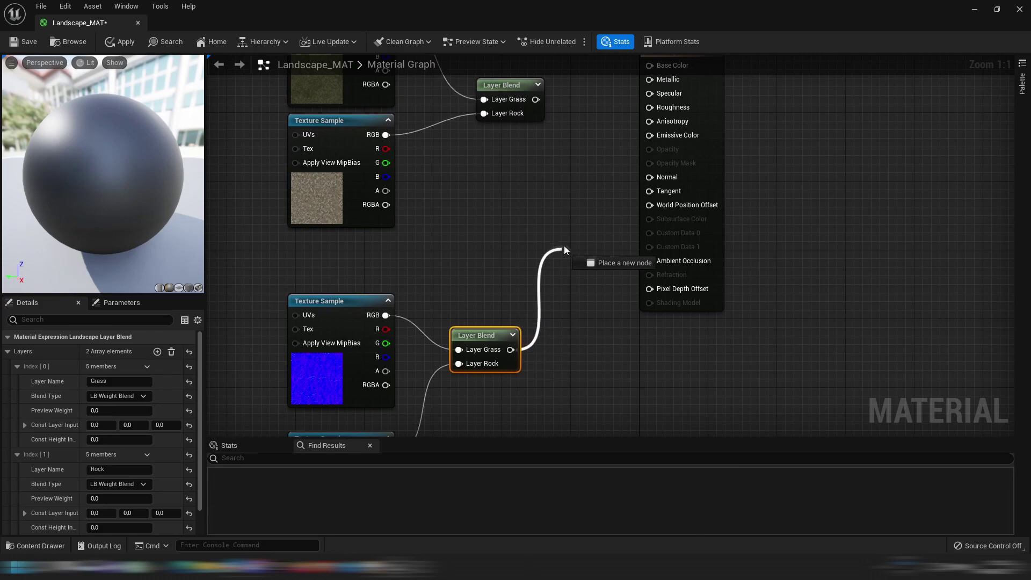
pyautogui.moveTo(564, 250); pyautogui.dragTo(649, 176)
pyautogui.moveTo(583, 118); pyautogui.dragTo(530, 329, button='right')
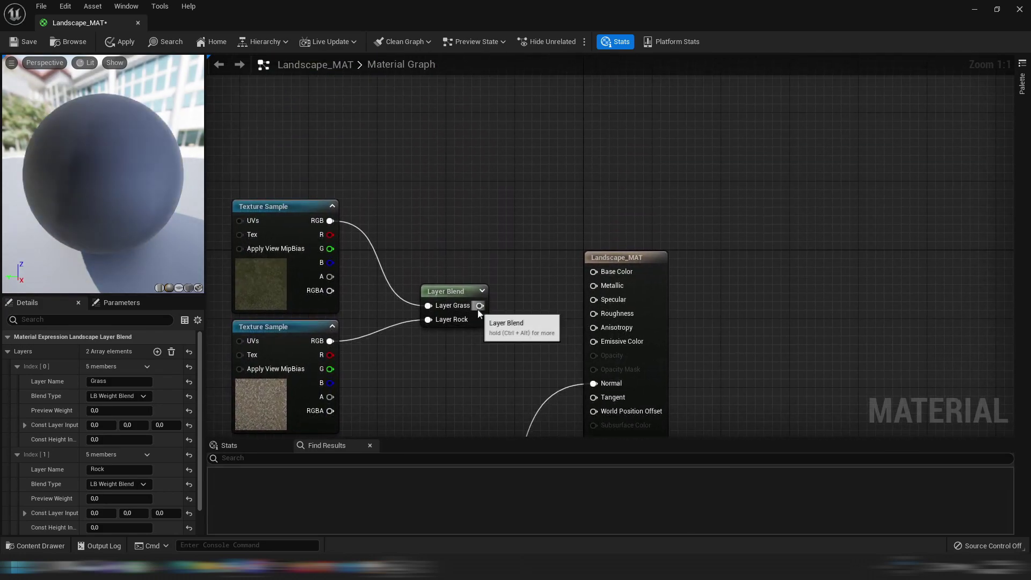
pyautogui.moveTo(480, 305); pyautogui.dragTo(597, 273)
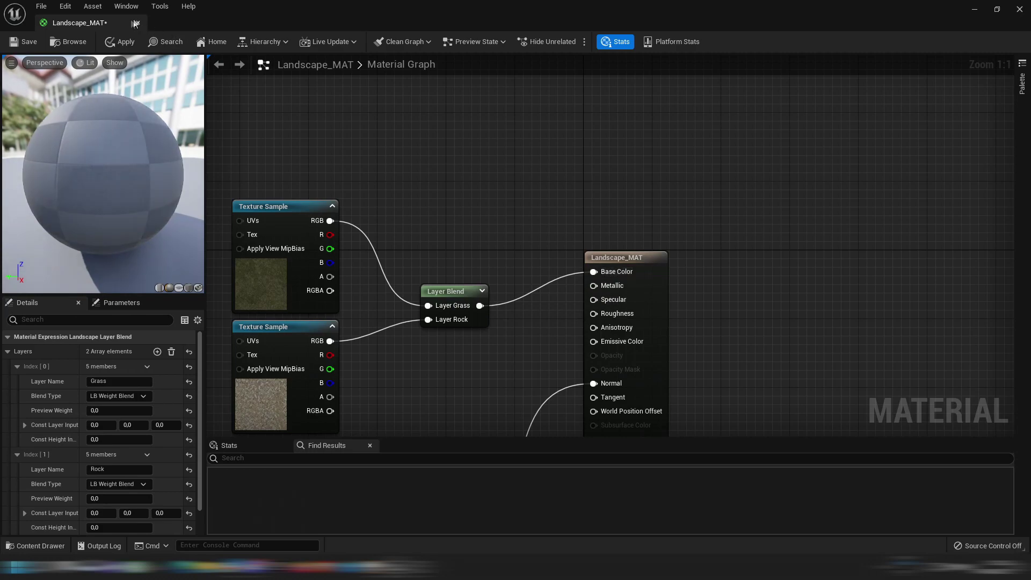
# Apply the Landscape_MAT changes and return to the World level.
pyautogui.moveTo(315, 155); pyautogui.dragTo(368, 122, button='right')
pyautogui.scroll(-1, 424, 223)
pyautogui.moveTo(437, 240); pyautogui.dragTo(451, 93, button='right')
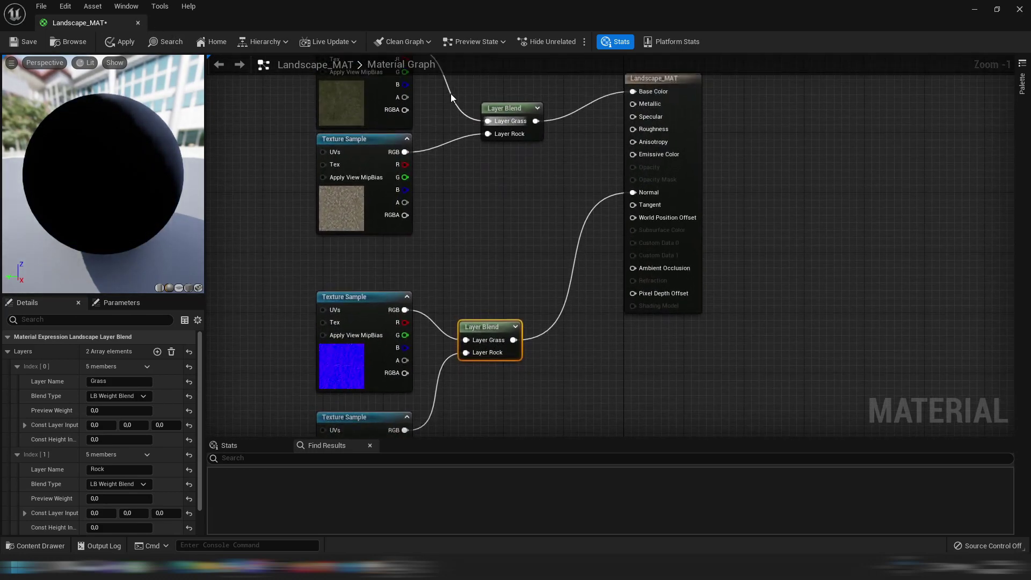
pyautogui.click(124, 42)
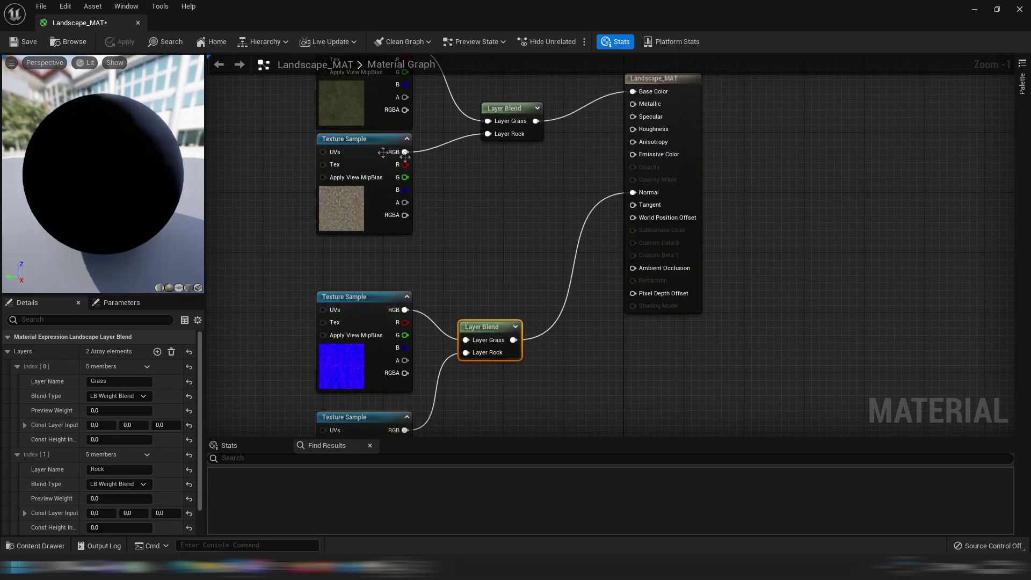
pyautogui.click(971, 12)
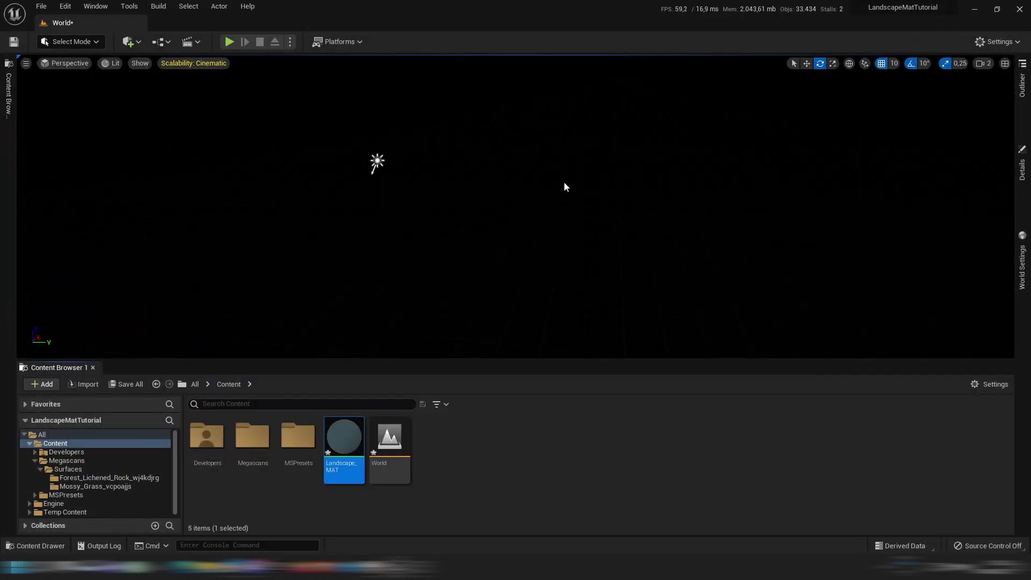
# Switch to Landscape mode and create a new landscape using the existing size settings, without a material.
pyautogui.click(138, 42)
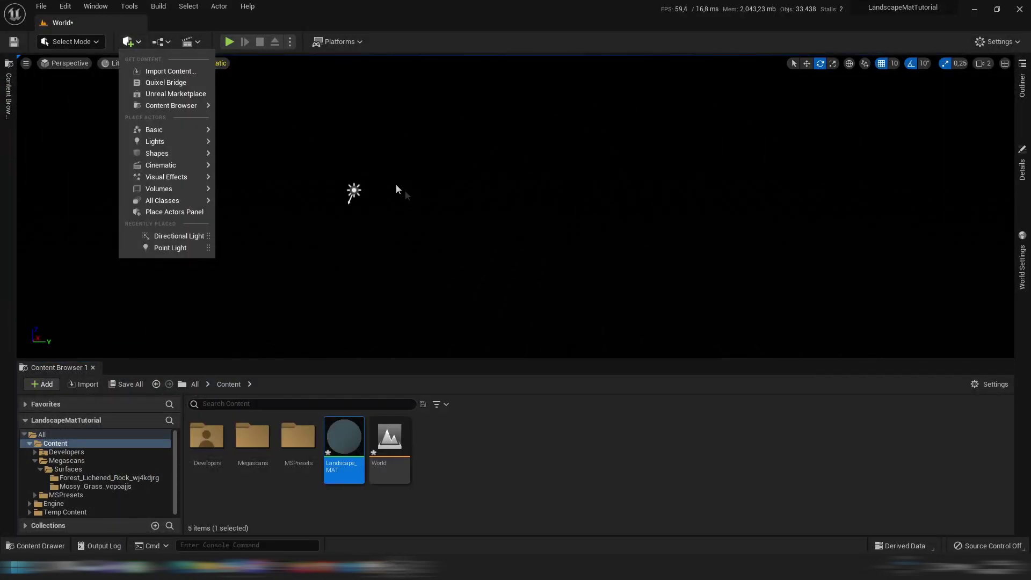
pyautogui.click(99, 43)
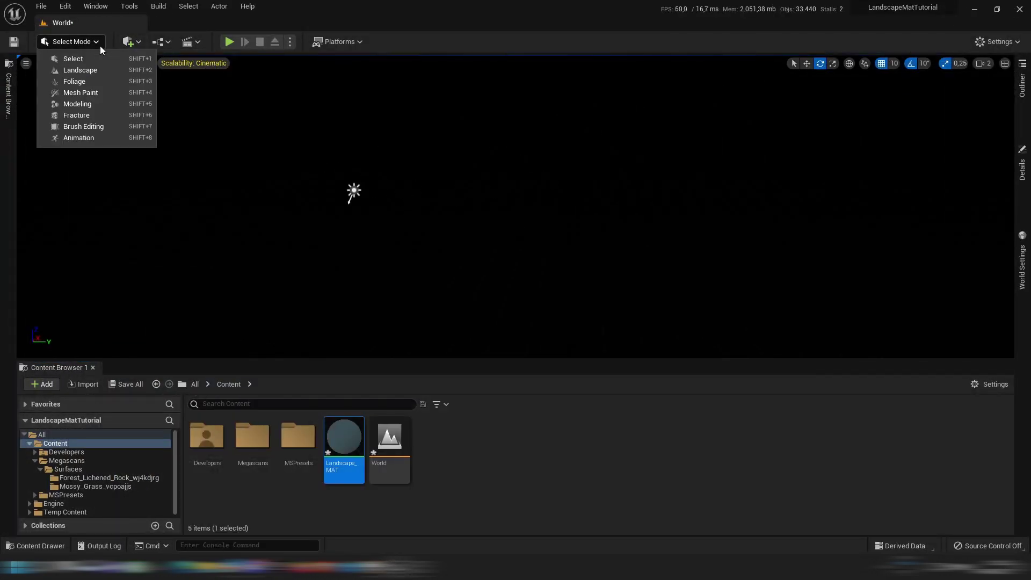
pyautogui.click(82, 71)
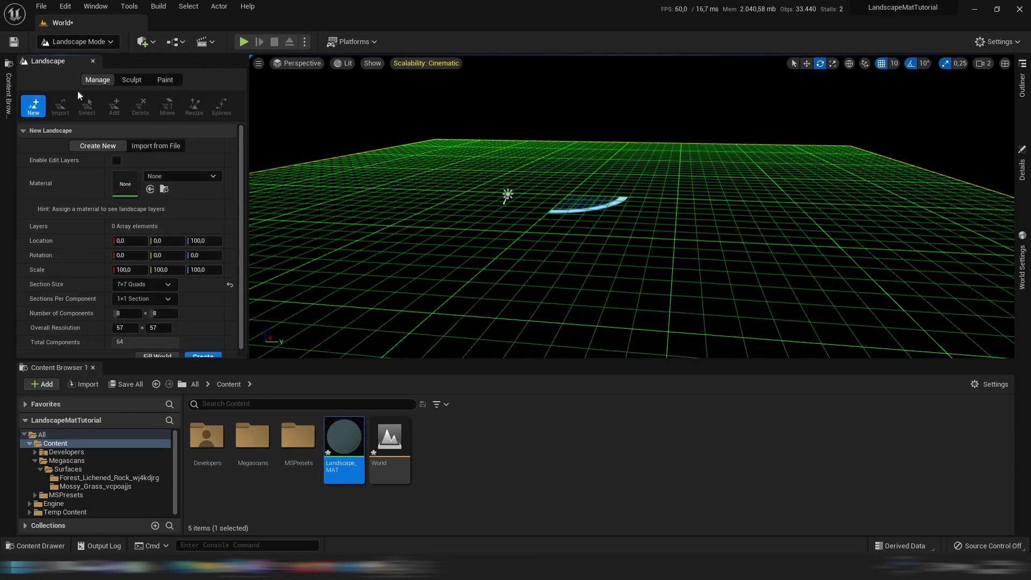
pyautogui.moveTo(576, 196); pyautogui.dragTo(584, 199, button='right')
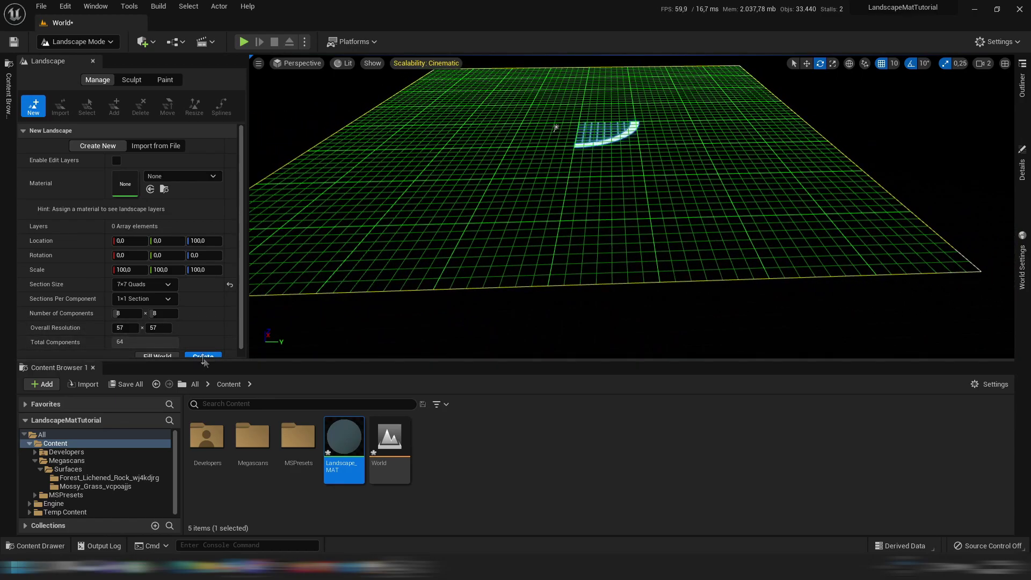
pyautogui.click(203, 357)
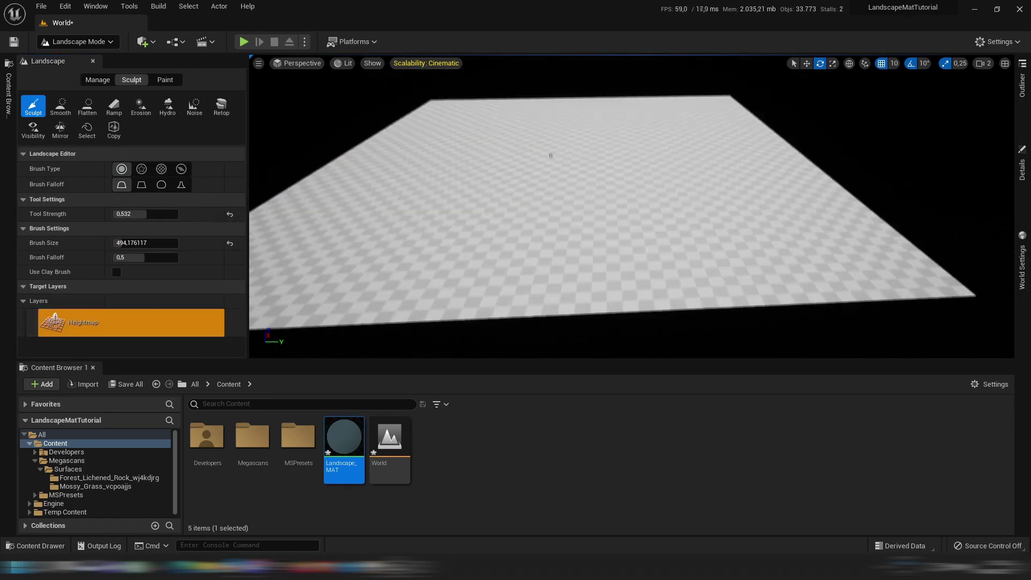
# Return to Select mode, select the landscape and assign Landscape_MAT as its Landscape Material.
pyautogui.scroll(3, 551, 155)
pyautogui.click(77, 42)
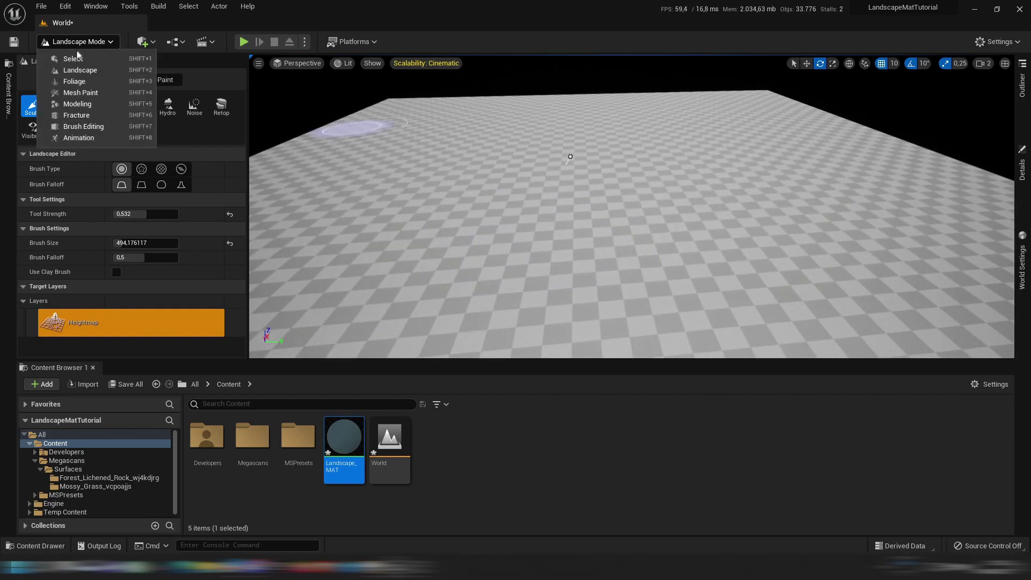
pyautogui.click(74, 58)
pyautogui.click(433, 195)
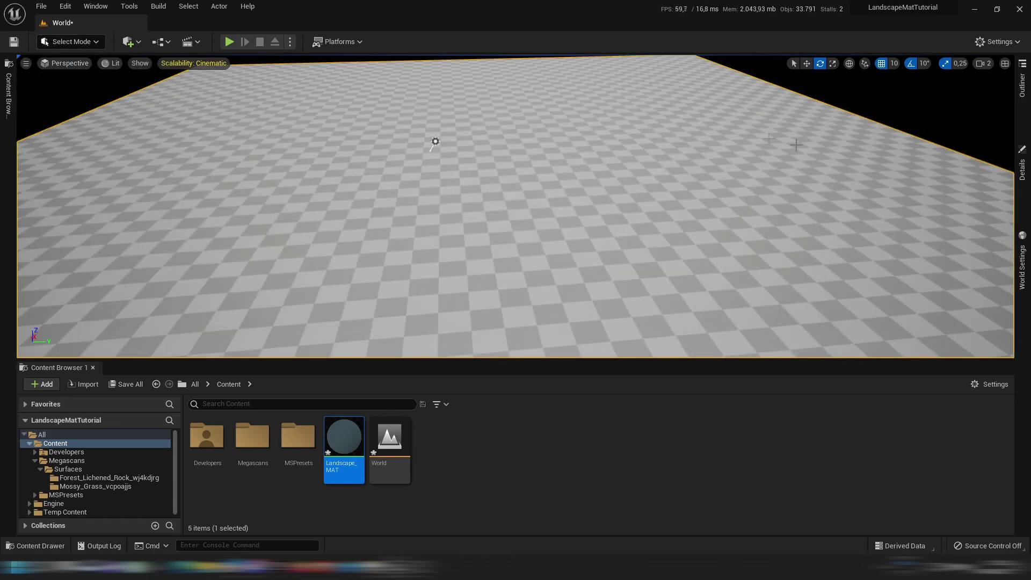
pyautogui.click(1022, 168)
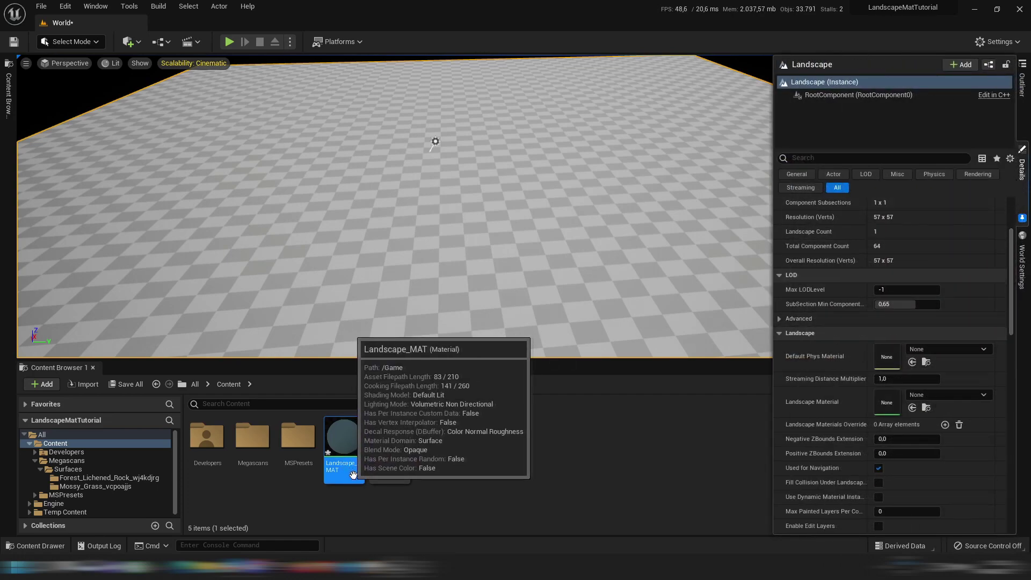
pyautogui.moveTo(351, 462); pyautogui.dragTo(909, 399)
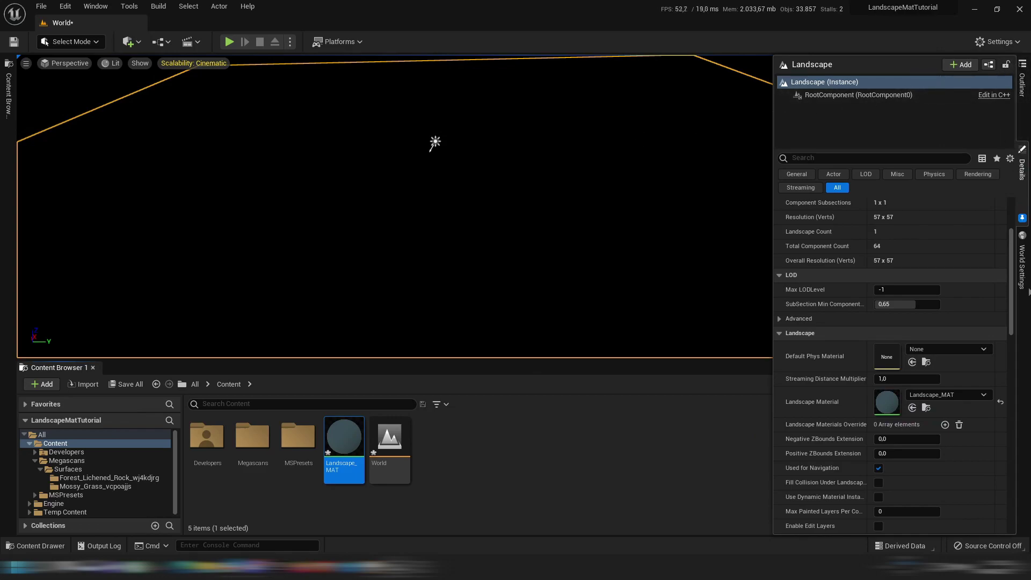
# Switch back to Landscape mode and show the Grass and Rock target layers in the painting tools.
pyautogui.click(81, 43)
pyautogui.click(86, 72)
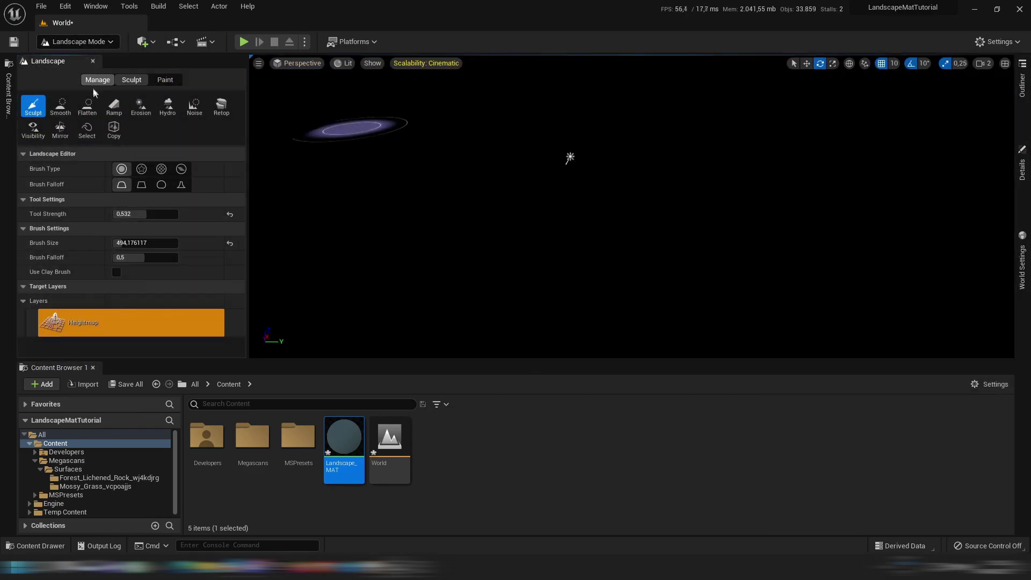
pyautogui.click(156, 80)
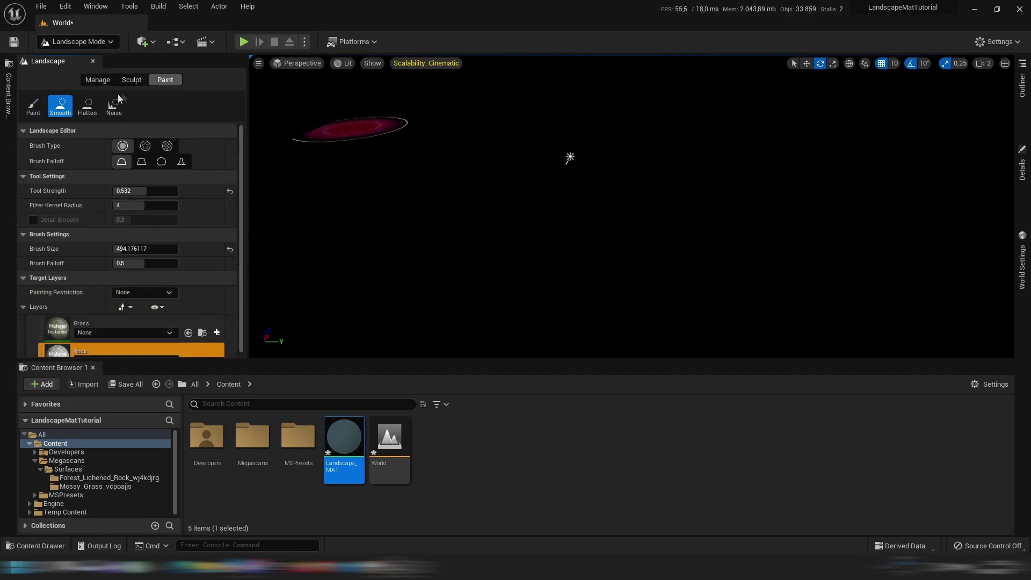
pyautogui.scroll(-1, 62, 231)
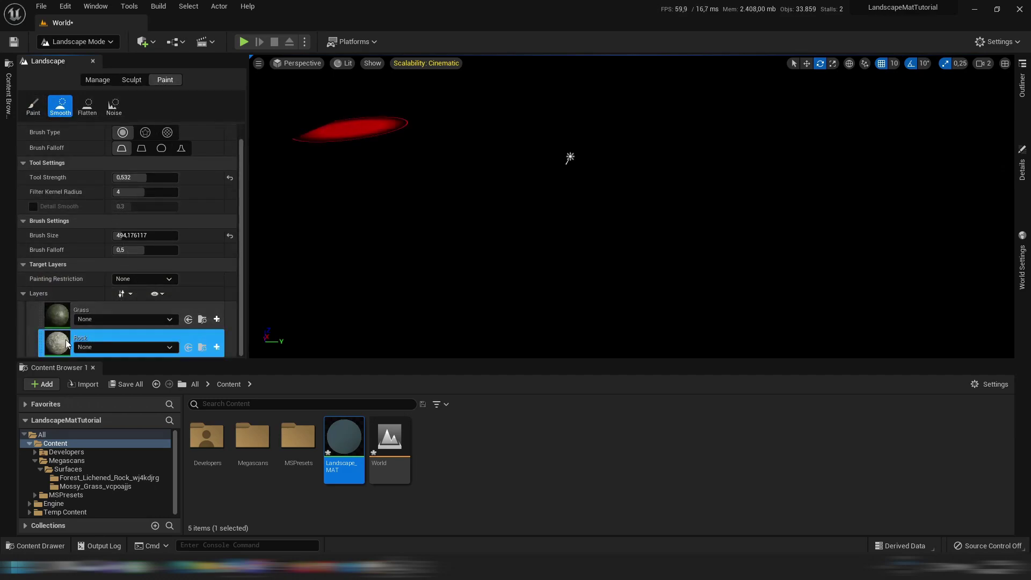
# Create a folder named Layers in the Content folder and open it.
pyautogui.rightClick(449, 434)
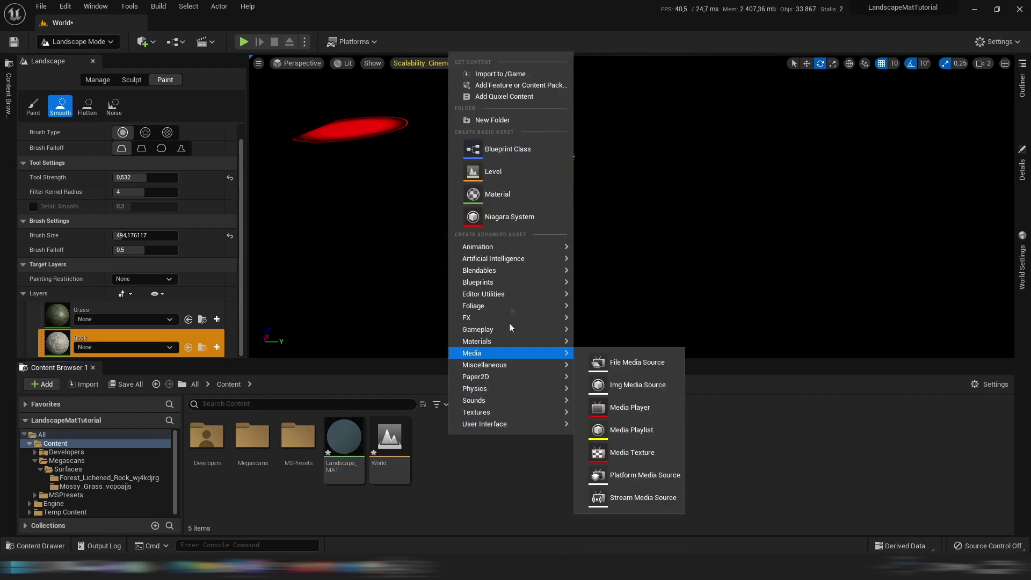
pyautogui.click(524, 120)
pyautogui.write('Lay')
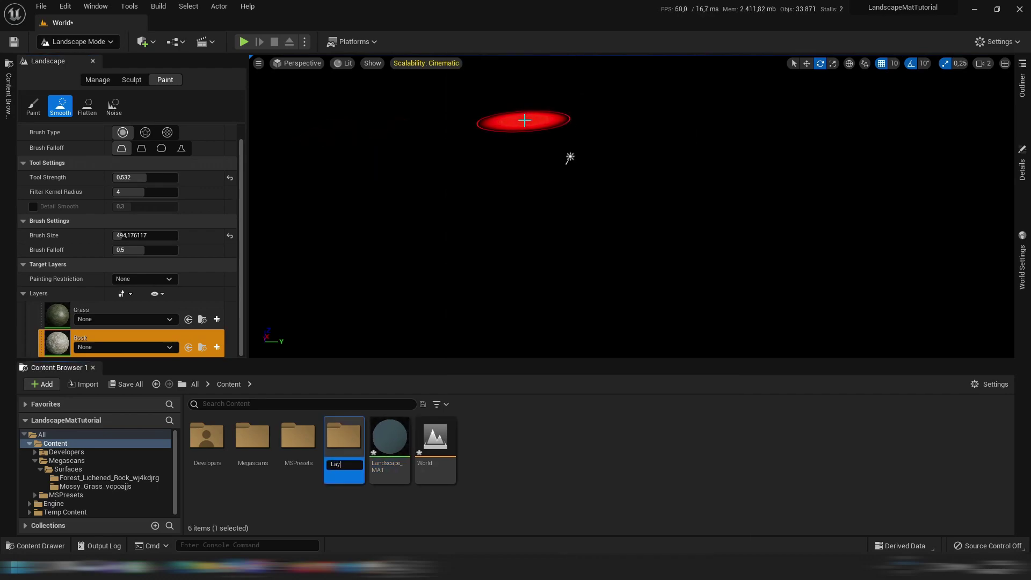
pyautogui.write('ers')
pyautogui.press('Return')
pyautogui.press('Return')
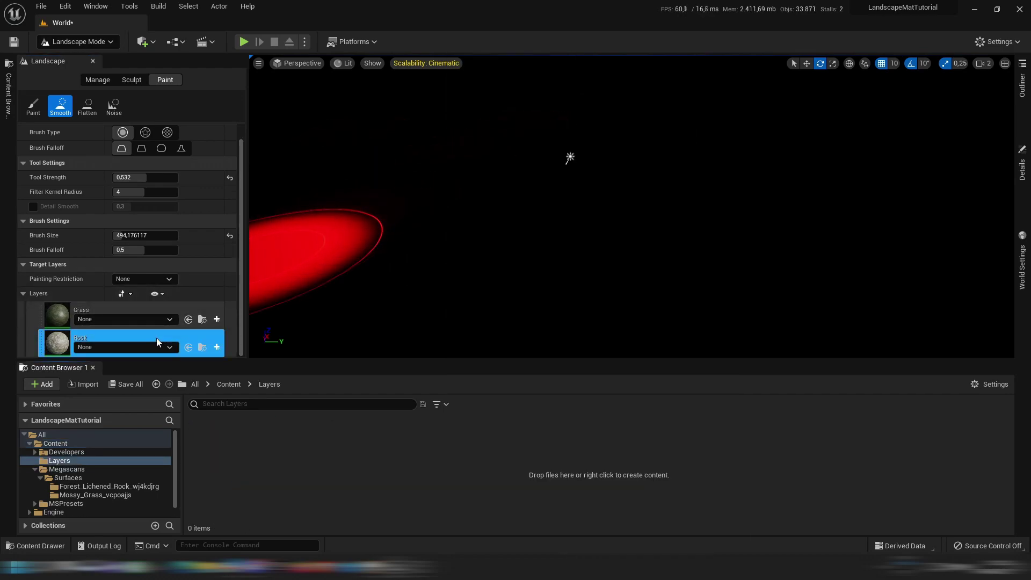
# Create a weight-blended layer info object for the Grass layer, saved as Grass_LayerInfo in the Layers folder.
pyautogui.click(217, 319)
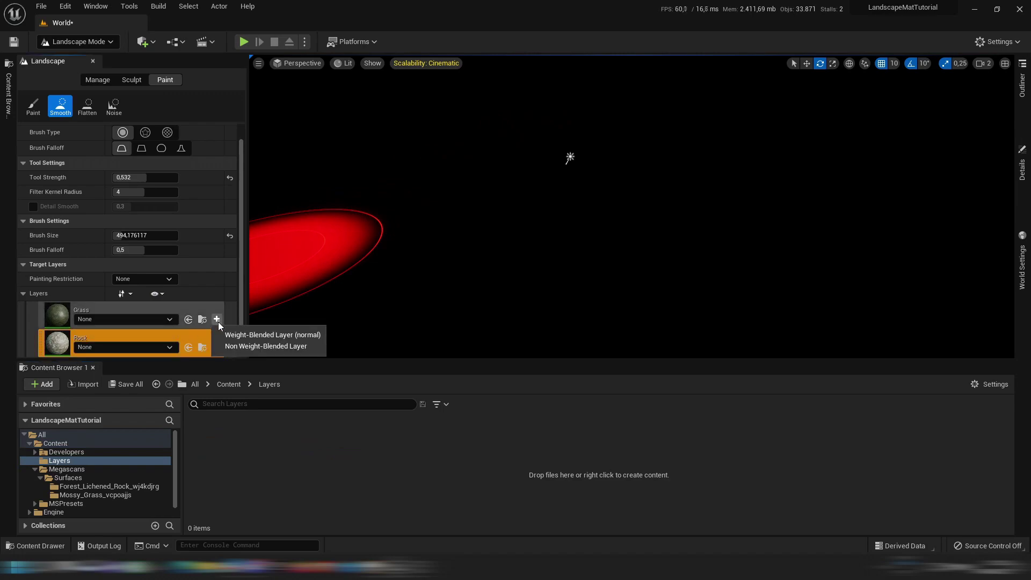
pyautogui.click(252, 336)
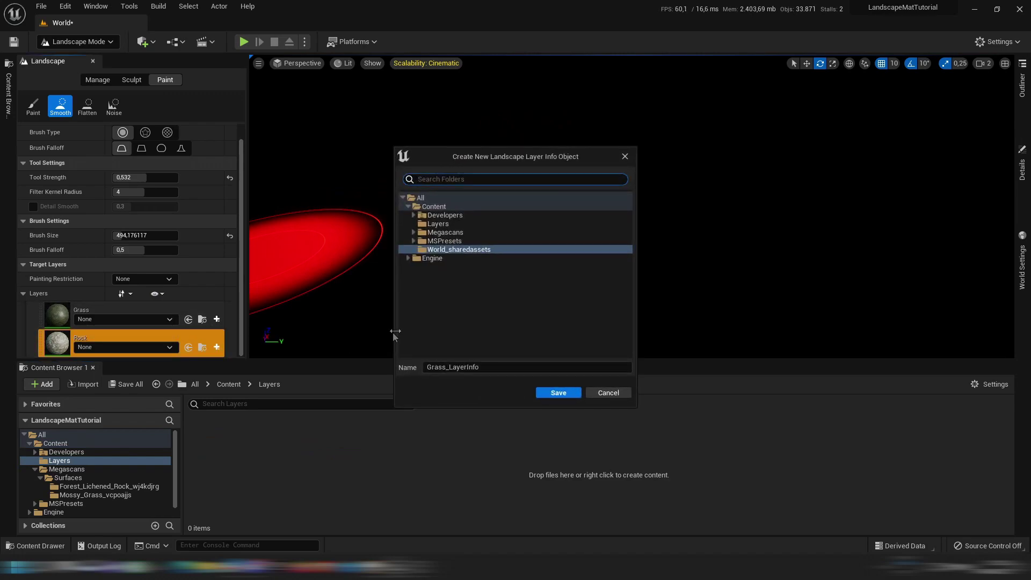
pyautogui.click(449, 222)
pyautogui.click(559, 393)
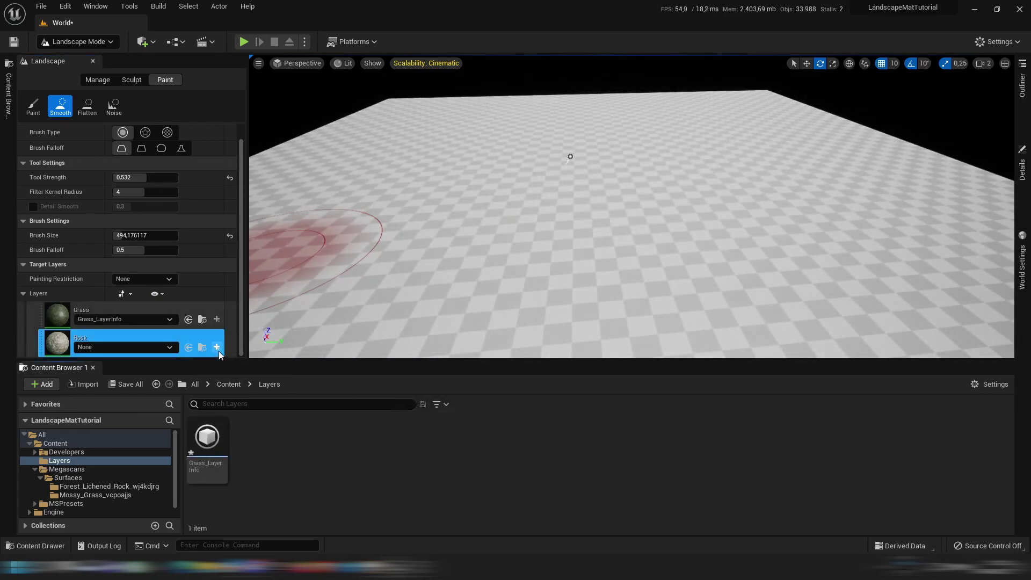
# Create a weight-blended layer info object for the Rock layer, saved as Rock_LayerInfo in the Layers folder.
pyautogui.click(216, 347)
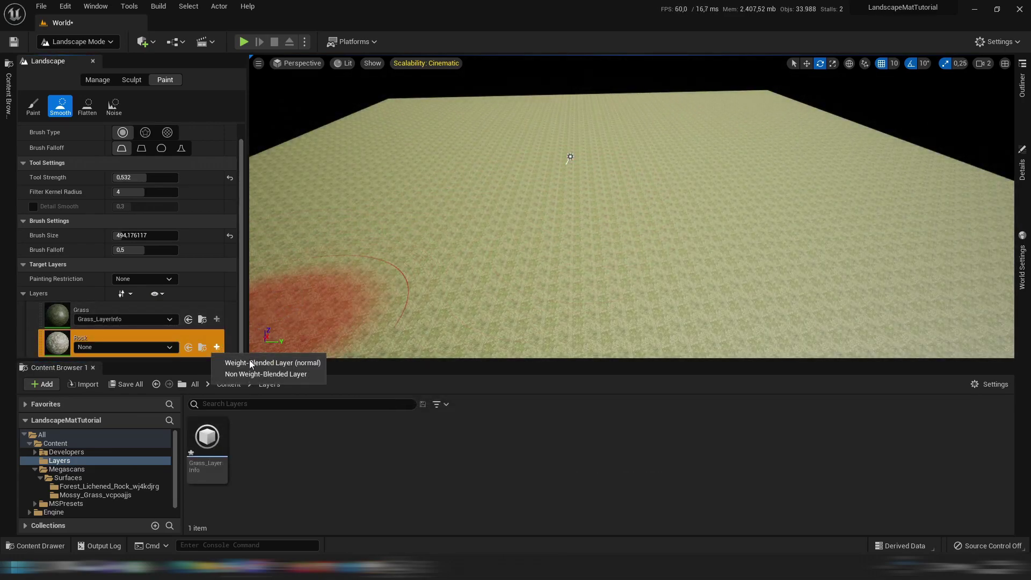
pyautogui.click(272, 362)
pyautogui.click(458, 224)
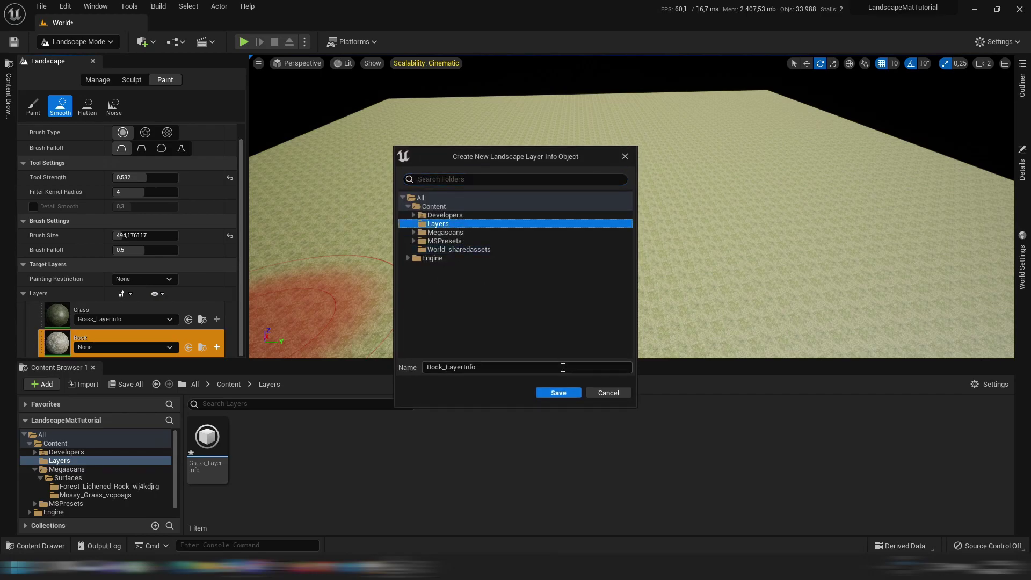
pyautogui.click(559, 392)
# Examine the grass texture tiling on the landscape up close and return to the Landscape_MAT graph.
pyautogui.moveTo(472, 312); pyautogui.dragTo(467, 336, button='right')
pyautogui.press('w')
pyautogui.moveTo(591, 215); pyautogui.dragTo(591, 214, button='right')
pyautogui.moveTo(833, 79); pyautogui.dragTo(833, 79, button='right')
pyautogui.moveTo(473, 323); pyautogui.dragTo(473, 322, button='right')
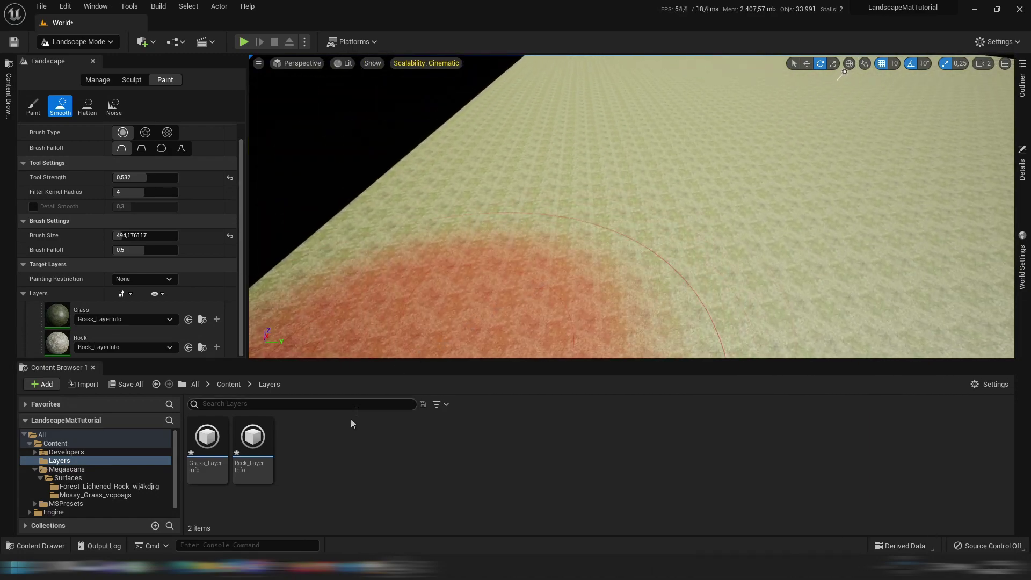
pyautogui.moveTo(399, 570)
pyautogui.click(437, 537)
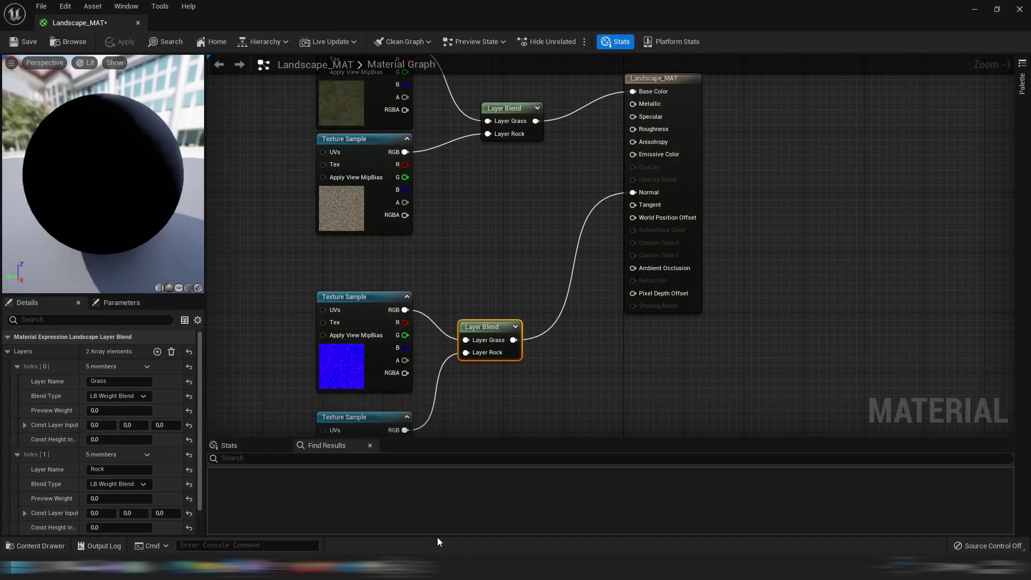
# Add a LandscapeLayerCoords node beside the colour texture samples and adjust its Mapping Scale.
pyautogui.moveTo(469, 249); pyautogui.dragTo(649, 435, button='right')
pyautogui.rightClick(366, 251)
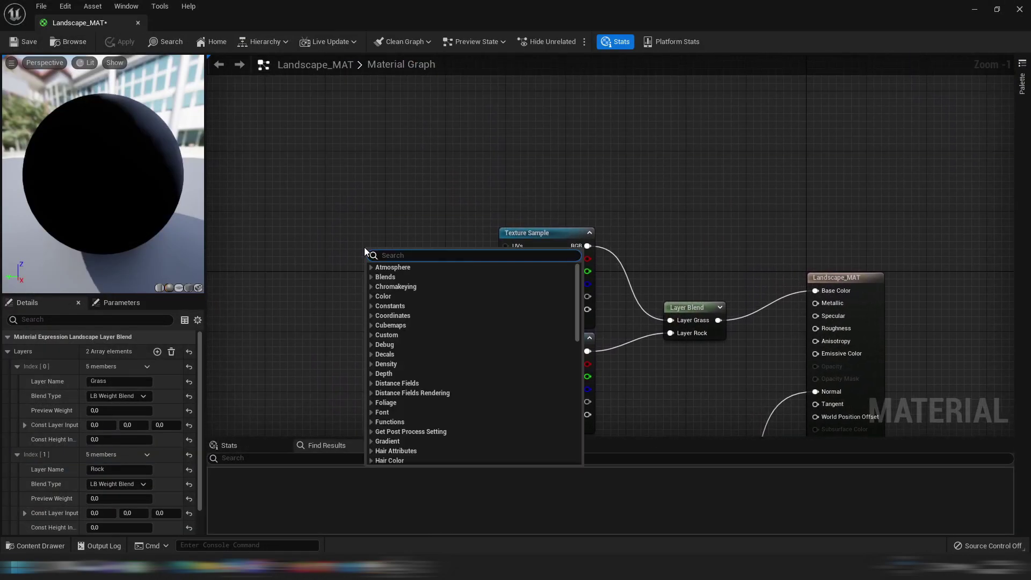
pyautogui.write('landscap')
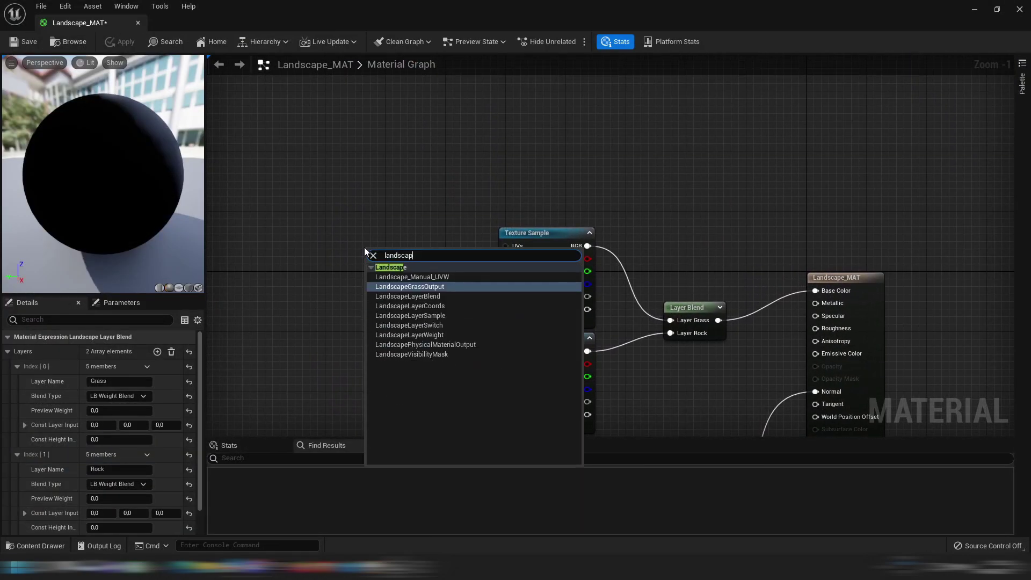
pyautogui.press('Down')
pyautogui.press('Down')
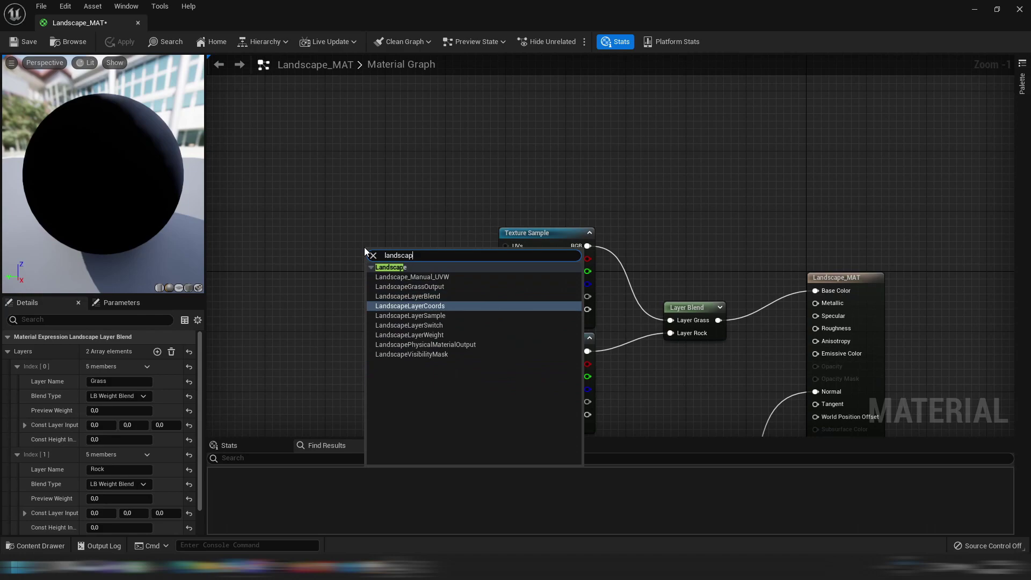
pyautogui.press('Return')
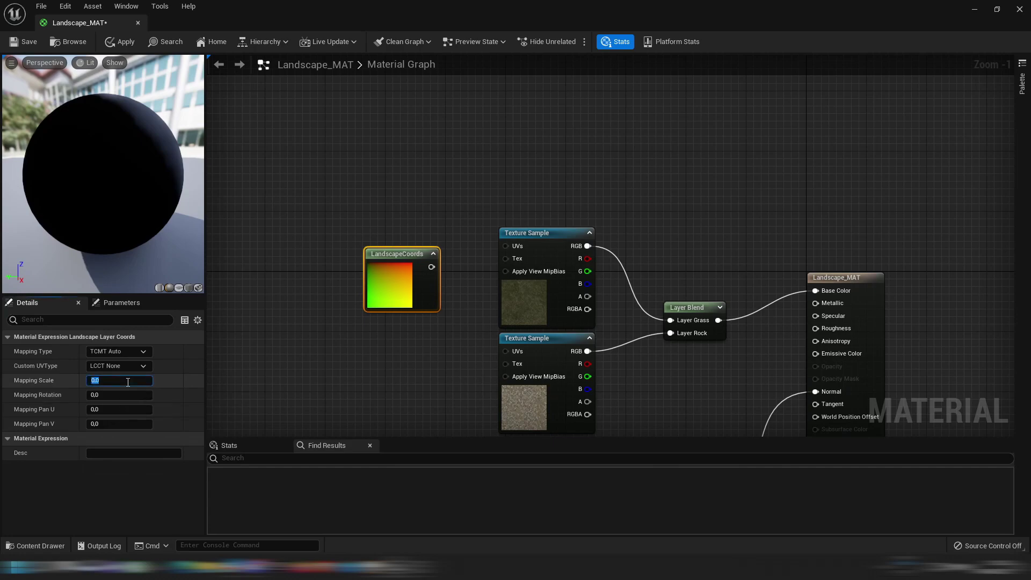
pyautogui.click(414, 324)
# Connect the LandscapeCoords output to the UVs of the grass and rock colour and normal texture samples.
pyautogui.moveTo(432, 267); pyautogui.dragTo(507, 351)
pyautogui.moveTo(449, 279); pyautogui.dragTo(420, 111, button='right')
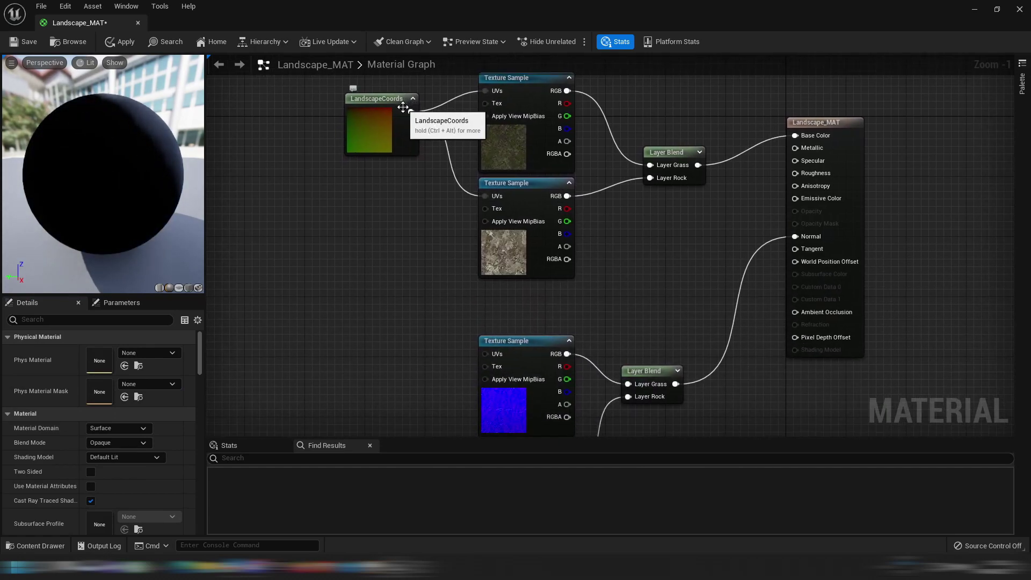
pyautogui.moveTo(428, 202); pyautogui.dragTo(485, 354)
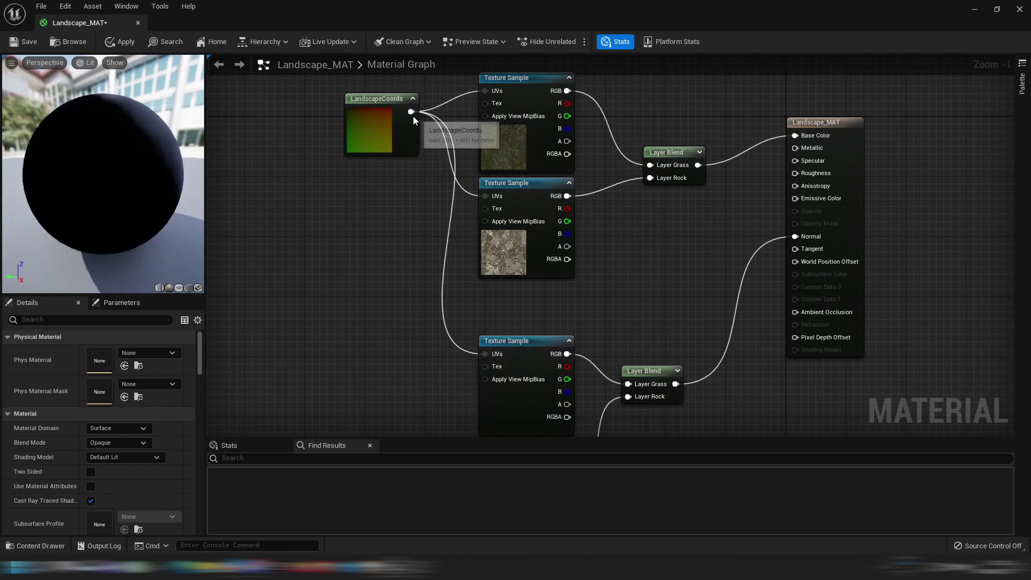
pyautogui.moveTo(412, 111); pyautogui.dragTo(492, 343)
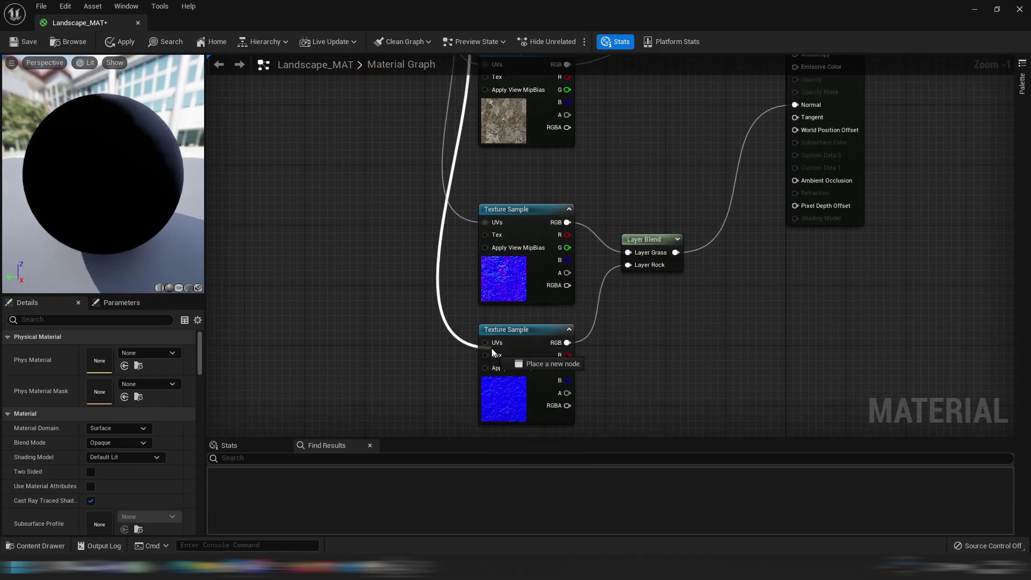
# Apply the updated material, check its texture scale on the landscape and return to the material graph.
pyautogui.click(123, 42)
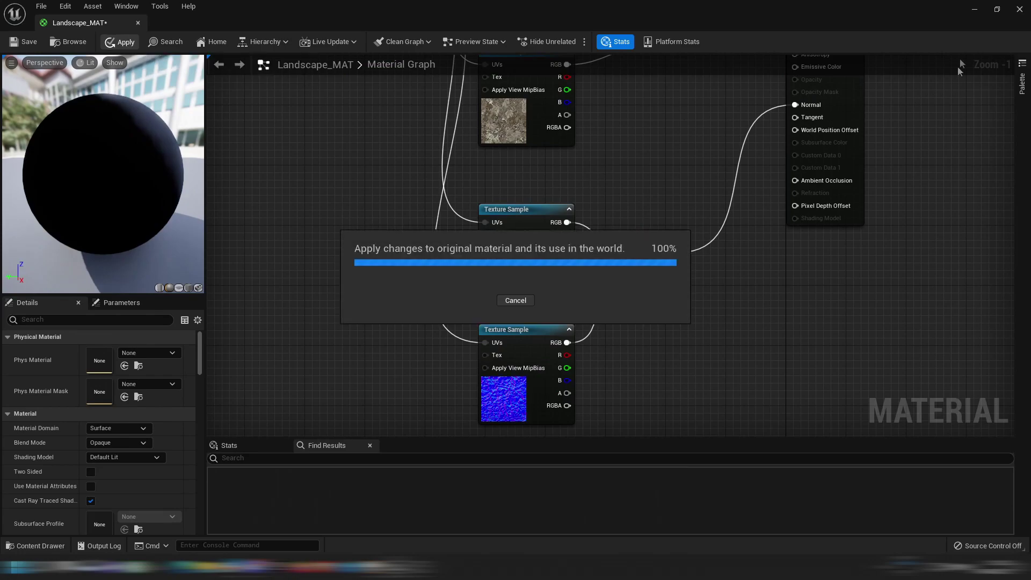
pyautogui.click(975, 10)
pyautogui.moveTo(851, 167)
pyautogui.mouseDown(button='right')
pyautogui.moveTo(806, 134)
pyautogui.moveTo(768, 132)
pyautogui.moveTo(758, 188)
pyautogui.moveTo(712, 182)
pyautogui.moveTo(704, 164)
pyautogui.moveTo(677, 162)
pyautogui.mouseUp(button='right')
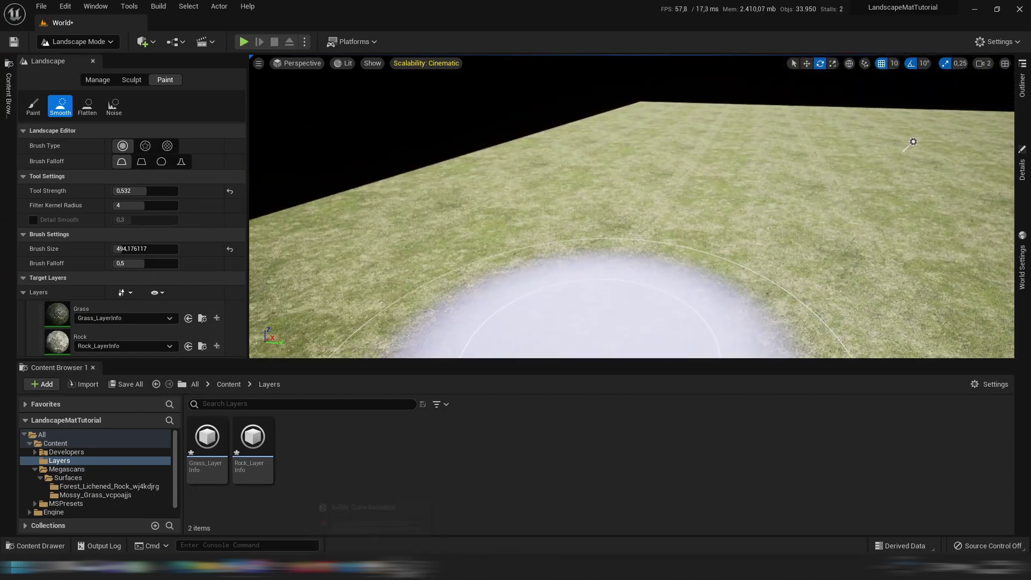
pyautogui.moveTo(419, 567)
pyautogui.click(450, 531)
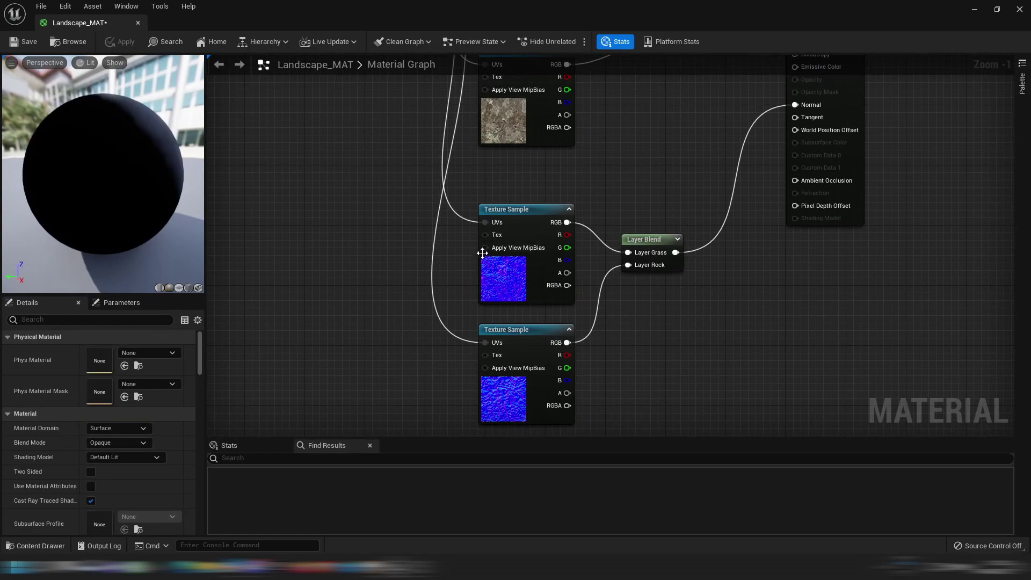
# Add a Constant node with a value of 1 near the colour Layer Blend and connect it to the Metallic input.
pyautogui.moveTo(777, 143); pyautogui.dragTo(788, 327, button='right')
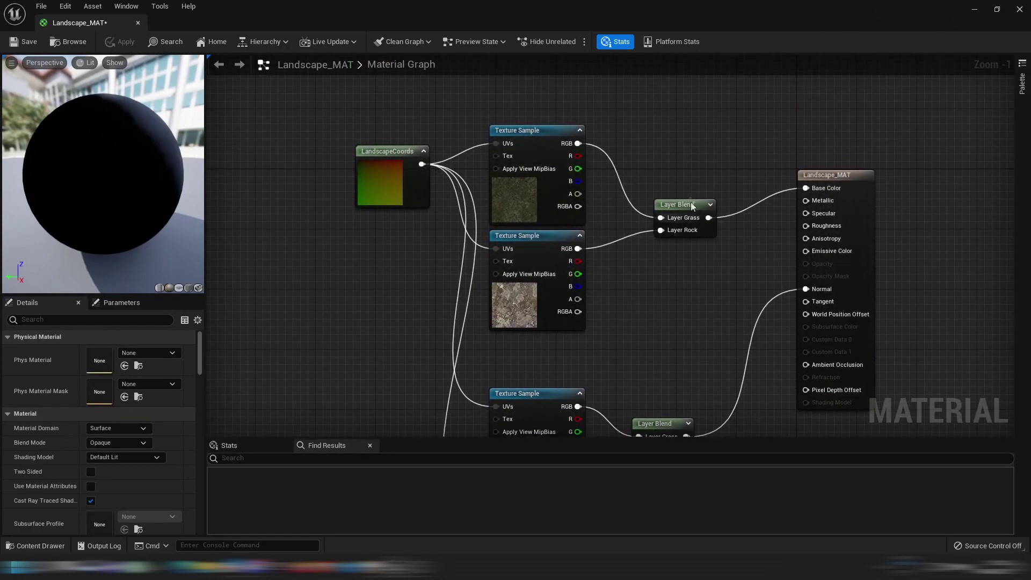
pyautogui.rightClick(696, 290)
pyautogui.write('constant')
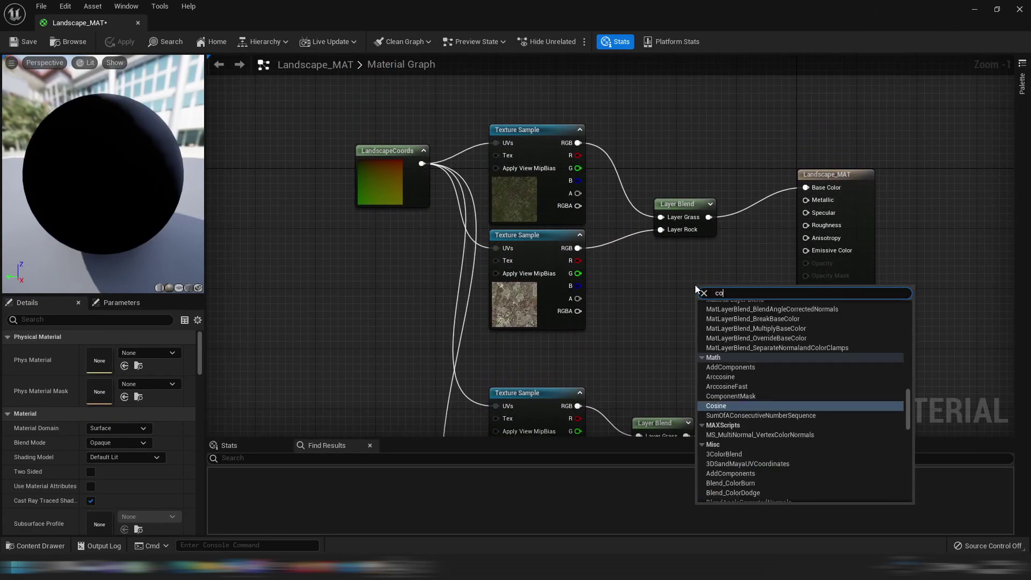
pyautogui.press('Return')
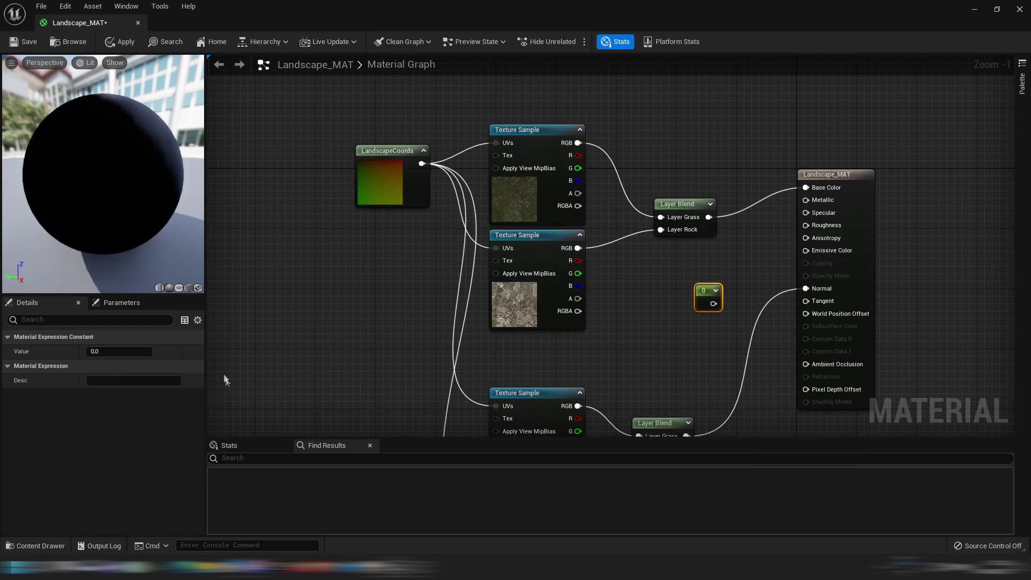
pyautogui.click(116, 351)
pyautogui.write('1')
pyautogui.click(709, 318)
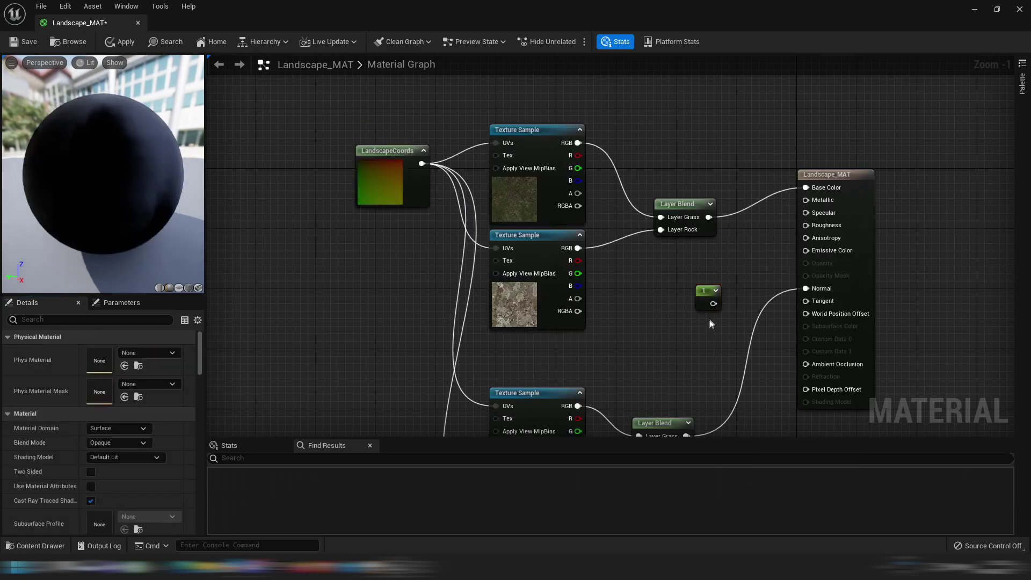
pyautogui.moveTo(713, 303); pyautogui.dragTo(654, 284)
pyautogui.click(686, 296)
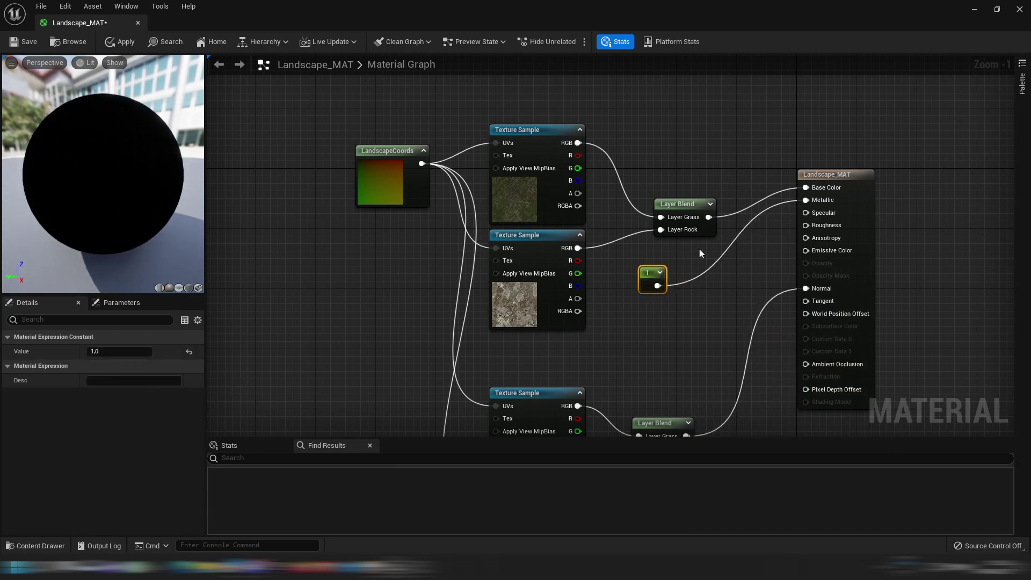
# Duplicate the colour Layer Blend and route the constant through its Grass and Rock layers into the Metallic input.
pyautogui.click(678, 204)
pyautogui.hotkey('ctrl', 'c')
pyautogui.hotkey('ctrl', 'v')
pyautogui.moveTo(732, 301); pyautogui.dragTo(812, 199)
pyautogui.moveTo(657, 286); pyautogui.dragTo(685, 314)
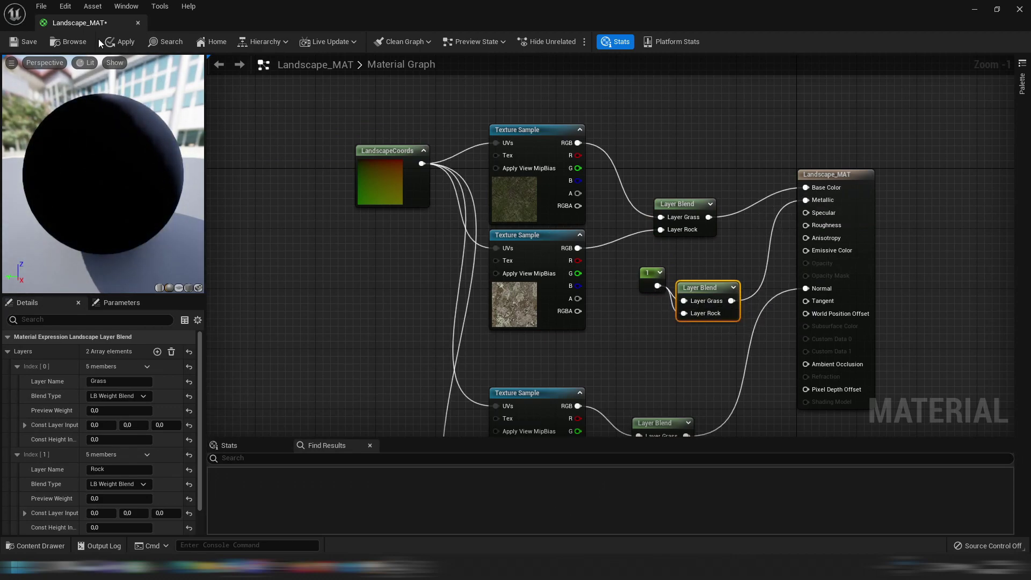
# Apply the material and examine the metallic effect on the landscape in the level viewport.
pyautogui.click(126, 43)
pyautogui.click(975, 9)
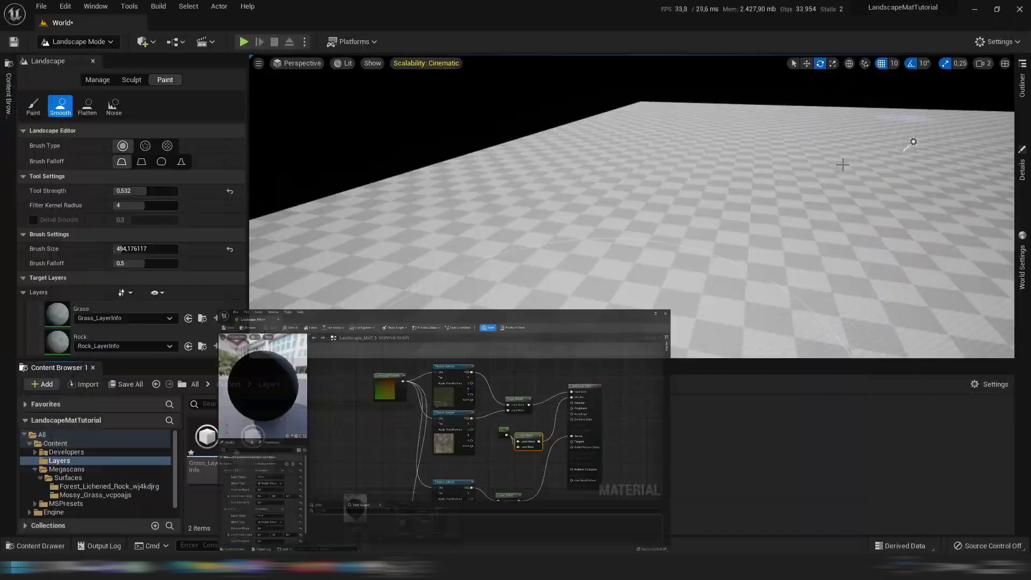
pyautogui.press('s')
pyautogui.moveTo(735, 243)
pyautogui.mouseDown(button='right')
pyautogui.moveTo(774, 245)
pyautogui.moveTo(759, 255)
pyautogui.mouseUp(button='right')
pyautogui.moveTo(628, 98); pyautogui.dragTo(436, 107, button='right')
pyautogui.press('w')
pyautogui.moveTo(735, 243)
pyautogui.mouseDown(button='right')
pyautogui.moveTo(746, 237)
pyautogui.moveTo(698, 268)
pyautogui.mouseUp(button='right')
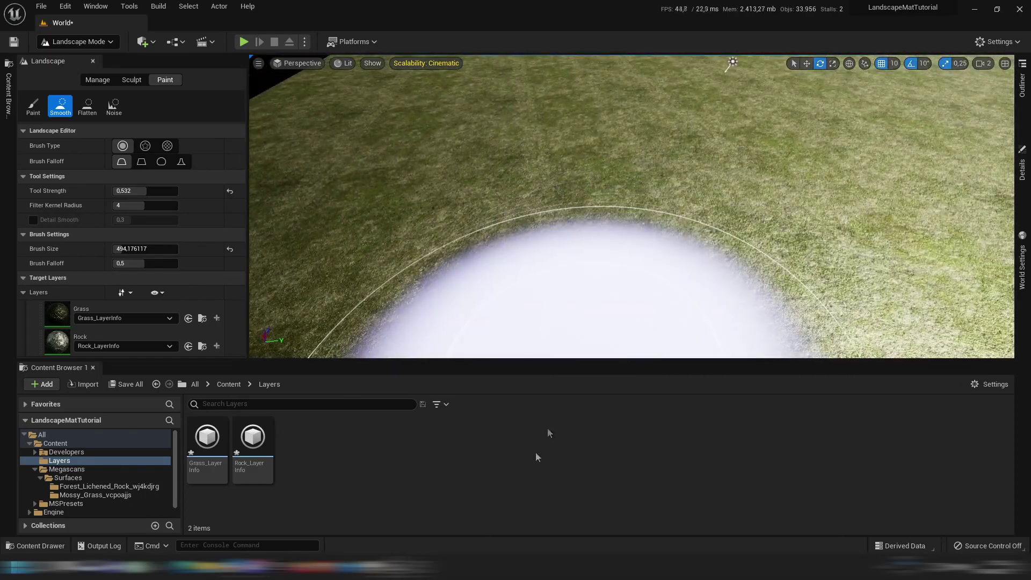
# Set the constant feeding the metallic Layer Blend to 0, apply the material and go back to the level.
pyautogui.moveTo(422, 570)
pyautogui.click(455, 518)
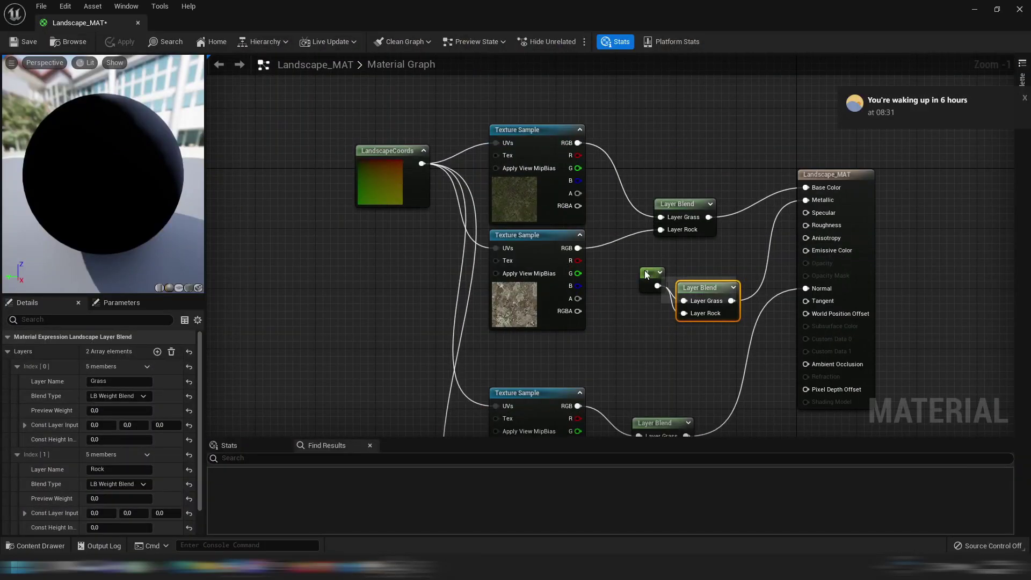
pyautogui.write('0')
pyautogui.press('Return')
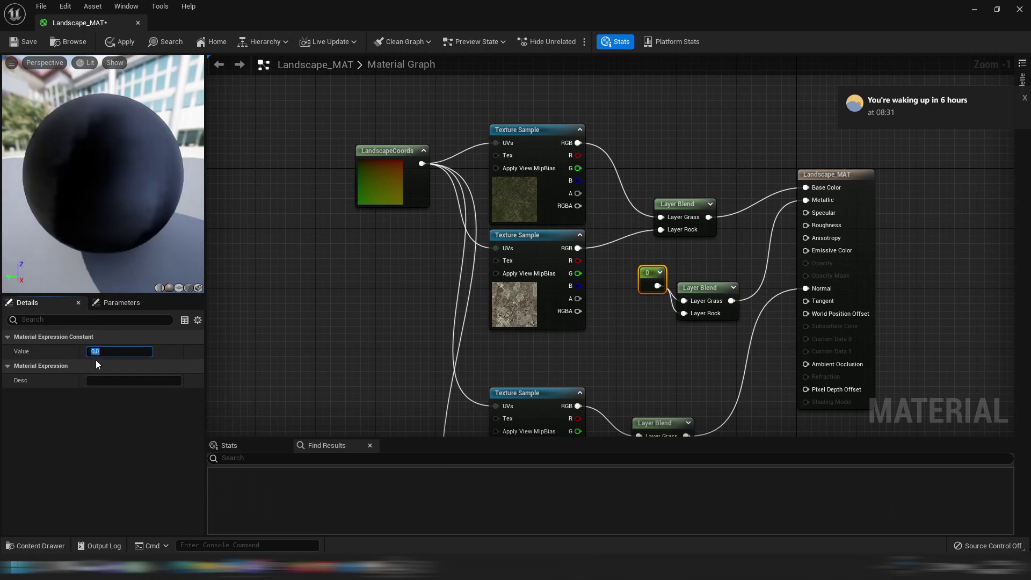
pyautogui.click(974, 10)
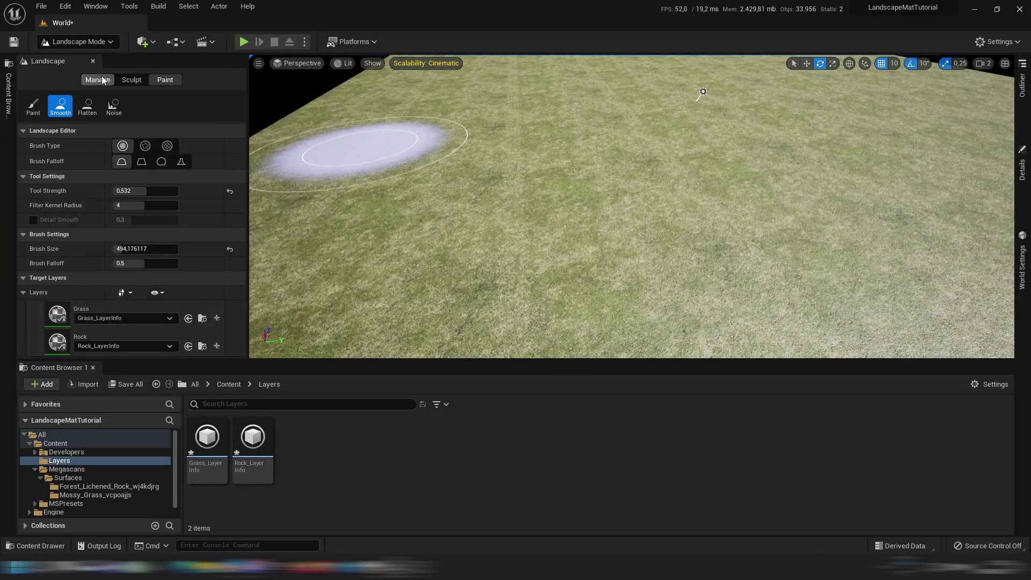
# Sculpt a group of adjoining hills on the flat landscape with the Sculpt tool.
pyautogui.click(110, 80)
pyautogui.click(132, 80)
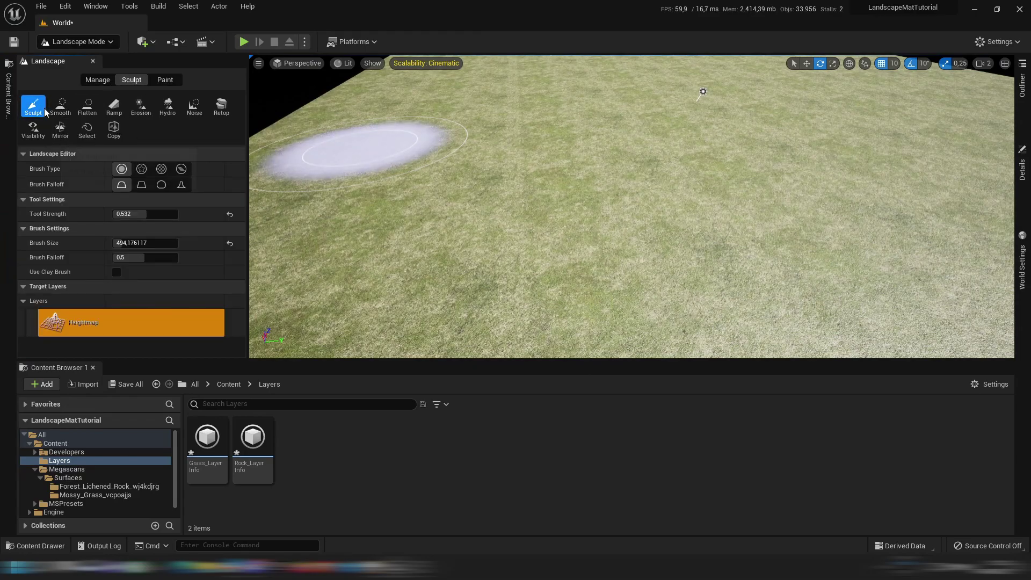
pyautogui.moveTo(464, 168); pyautogui.dragTo(497, 228)
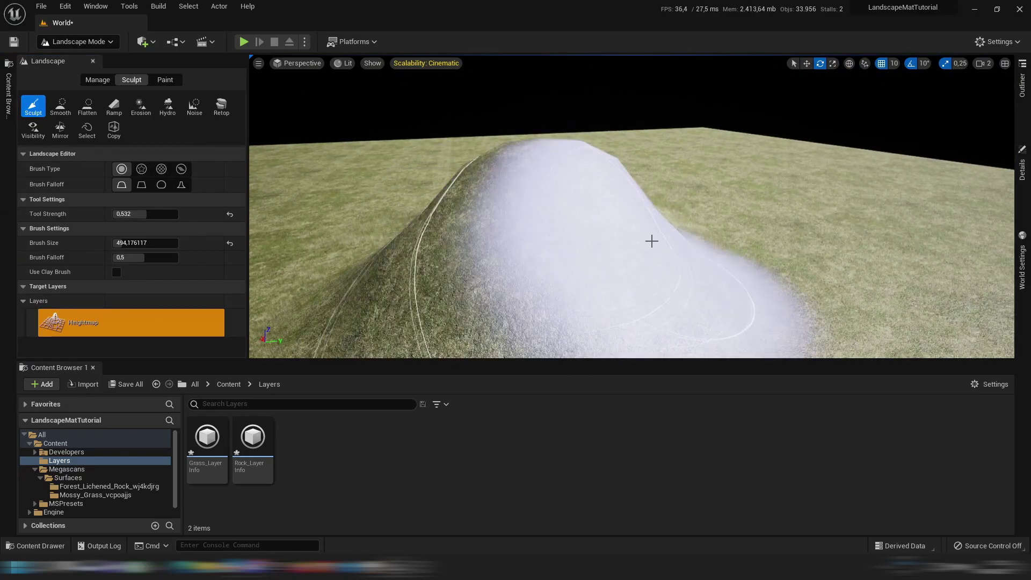
pyautogui.moveTo(527, 206); pyautogui.dragTo(504, 215)
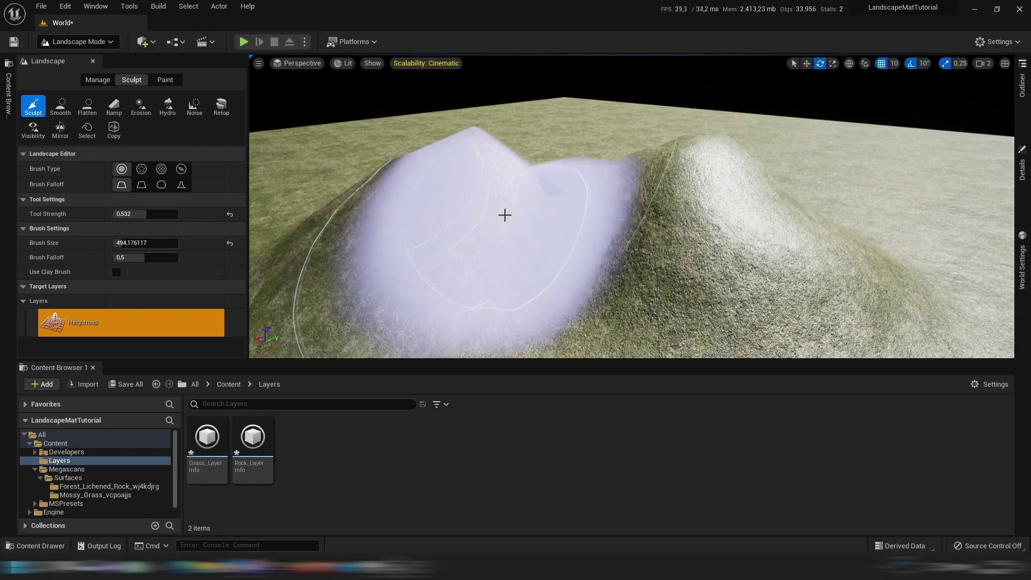
pyautogui.moveTo(505, 215); pyautogui.dragTo(456, 227, button='right')
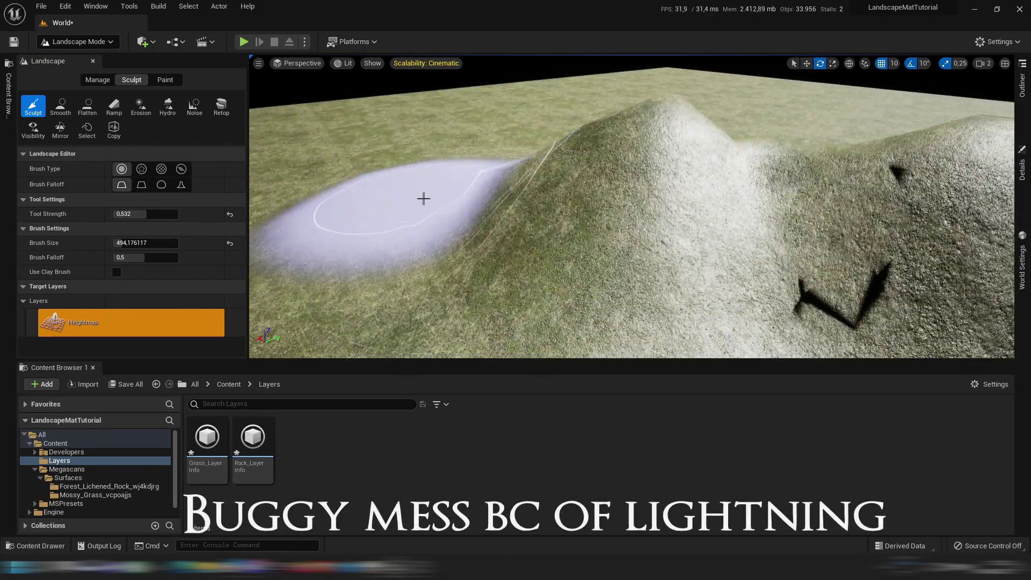
pyautogui.moveTo(375, 190); pyautogui.dragTo(356, 183, button='right')
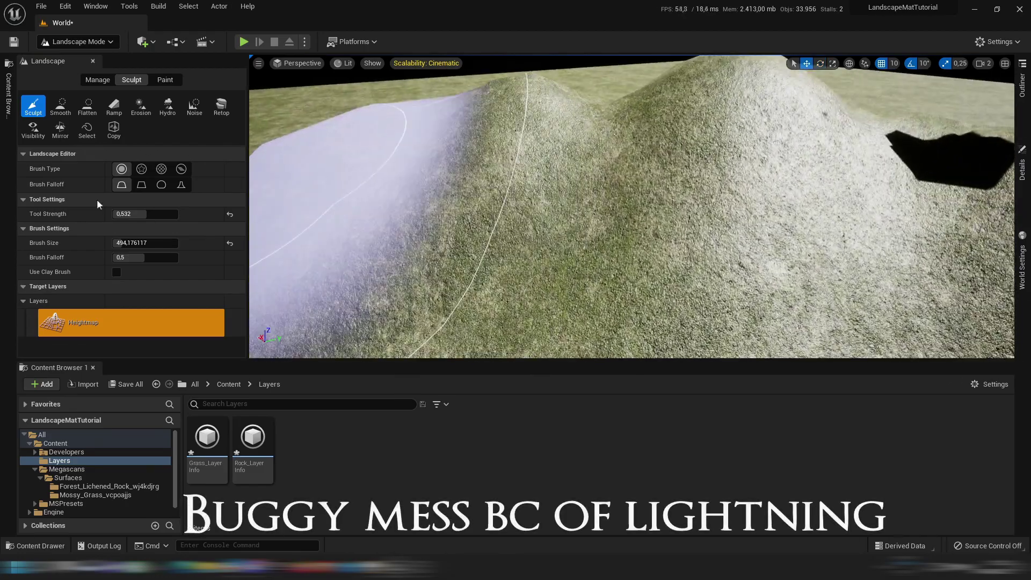
# Paint the Rock layer over the sculpted hills and inspect the rock and grass blend from several angles.
pyautogui.click(163, 80)
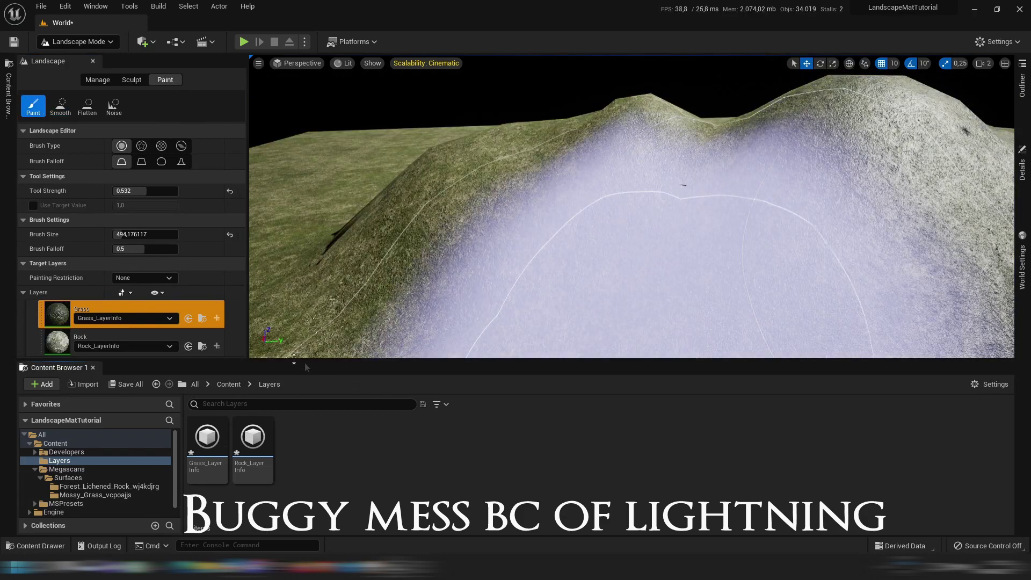
pyautogui.click(171, 335)
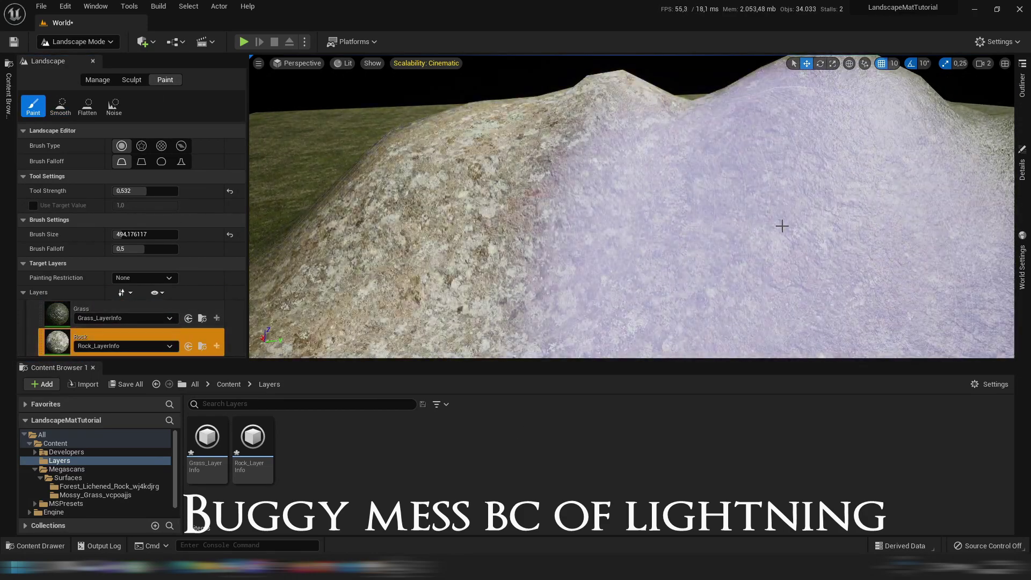
pyautogui.moveTo(783, 226)
pyautogui.mouseDown(button='right')
pyautogui.moveTo(773, 279)
pyautogui.moveTo(728, 145)
pyautogui.moveTo(695, 143)
pyautogui.mouseUp(button='right')
pyautogui.moveTo(852, 200); pyautogui.dragTo(697, 198, button='right')
pyautogui.moveTo(764, 190); pyautogui.dragTo(795, 188, button='right')
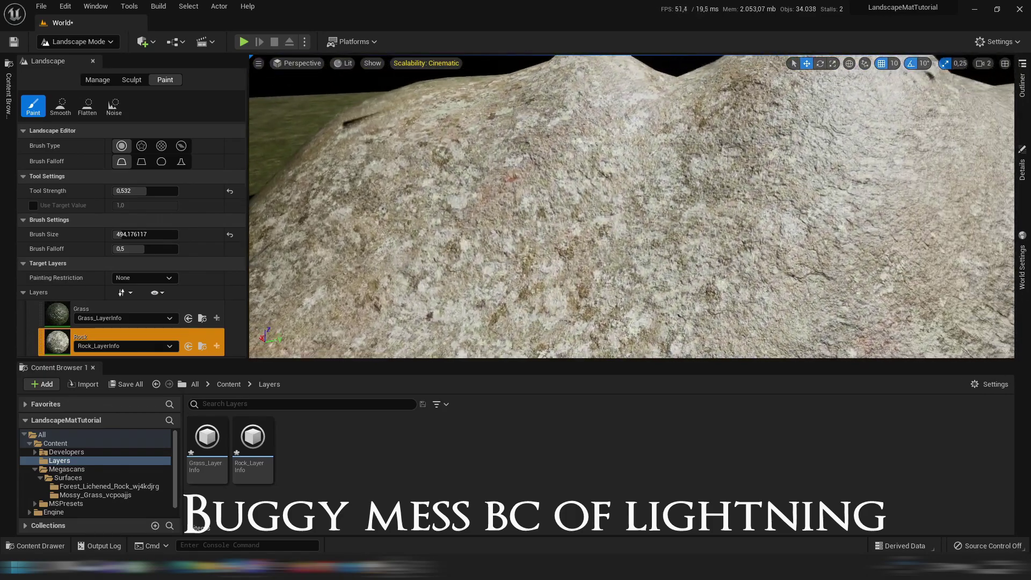
pyautogui.moveTo(728, 194)
pyautogui.mouseDown(button='right')
pyautogui.moveTo(811, 221)
pyautogui.moveTo(902, 207)
pyautogui.moveTo(744, 175)
pyautogui.mouseUp(button='right')
pyautogui.moveTo(664, 164); pyautogui.dragTo(687, 159, button='right')
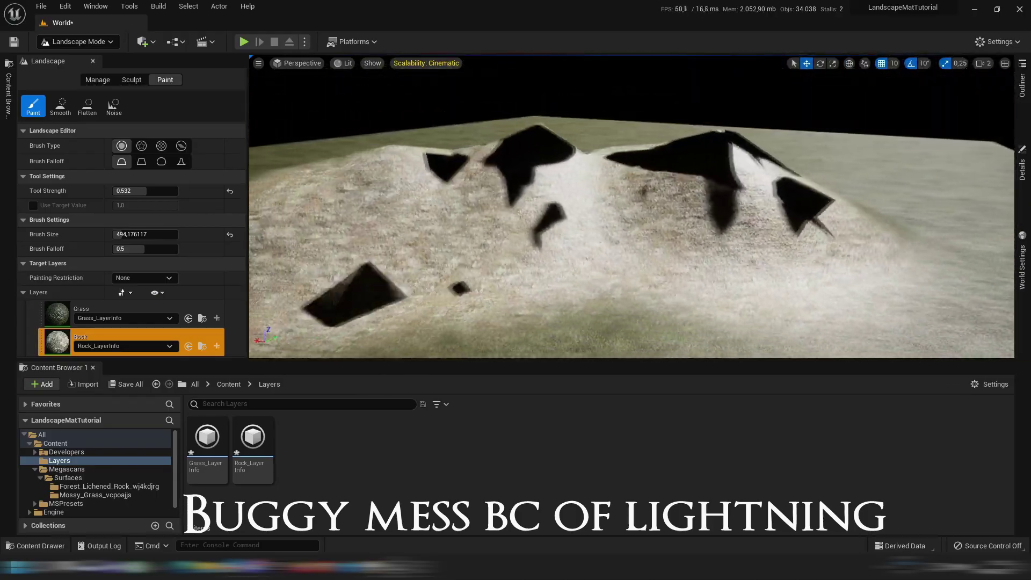
pyautogui.moveTo(687, 159); pyautogui.dragTo(613, 162, button='right')
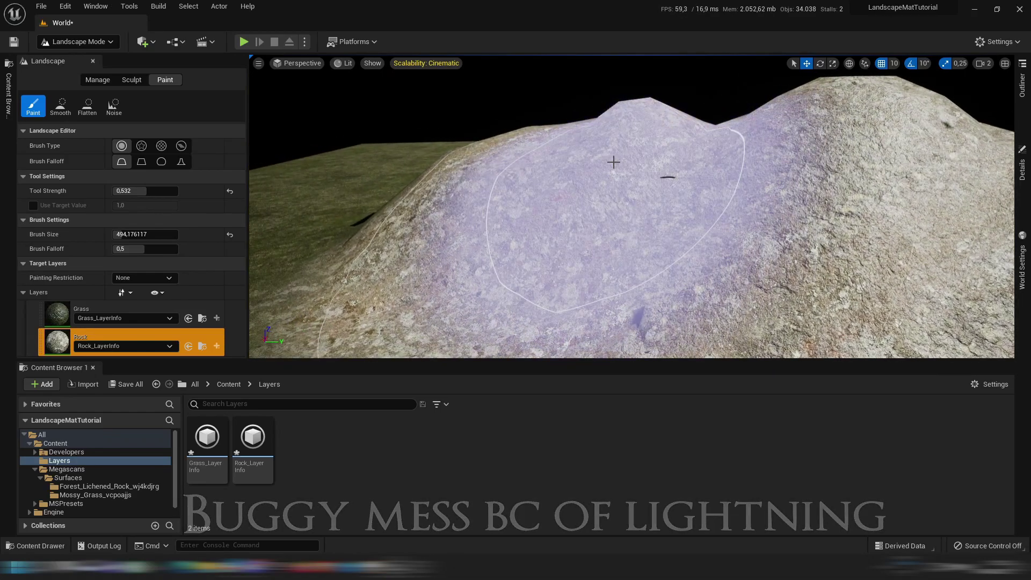